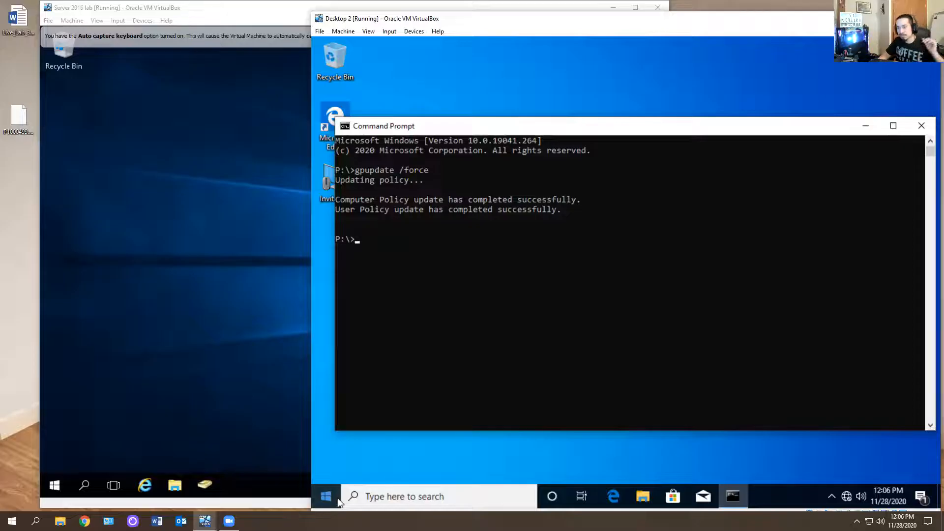
Display the help for the gpresult command in the client's Command Prompt
key(Up)
key(BackSpace)
key(BackSpace)
key(BackSpace)
key(BackSpace)
key(BackSpace)
key(BackSpace)
key(BackSpace)
key(BackSpace)
key(BackSpace)
key(BackSpace)
key(BackSpace)
key(BackSpace)
key(BackSpace)
key(BackSpace)
key(BackSpace)
text(g)
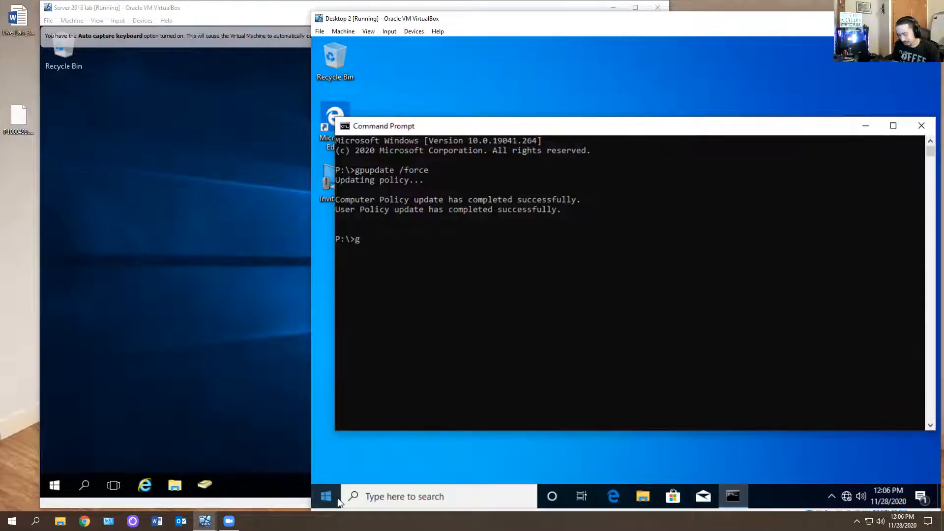
text(presult /?)
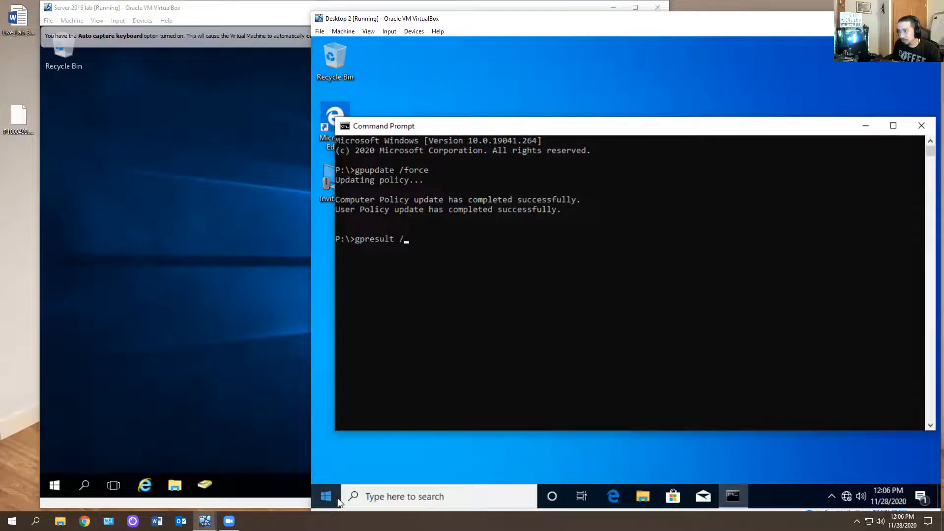
key(Return)
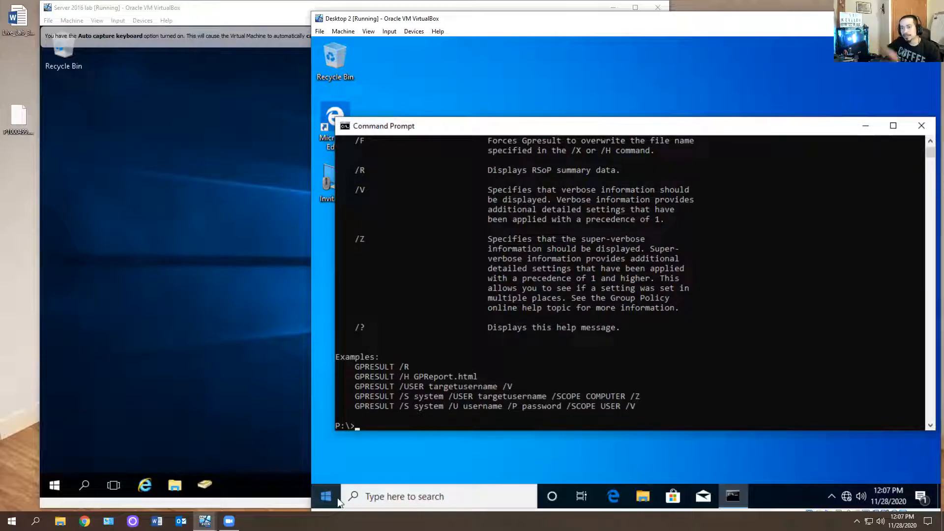
Rerun gpresult and review the applied Group Policy objects in the user settings, then close Command Prompt
key(Up)
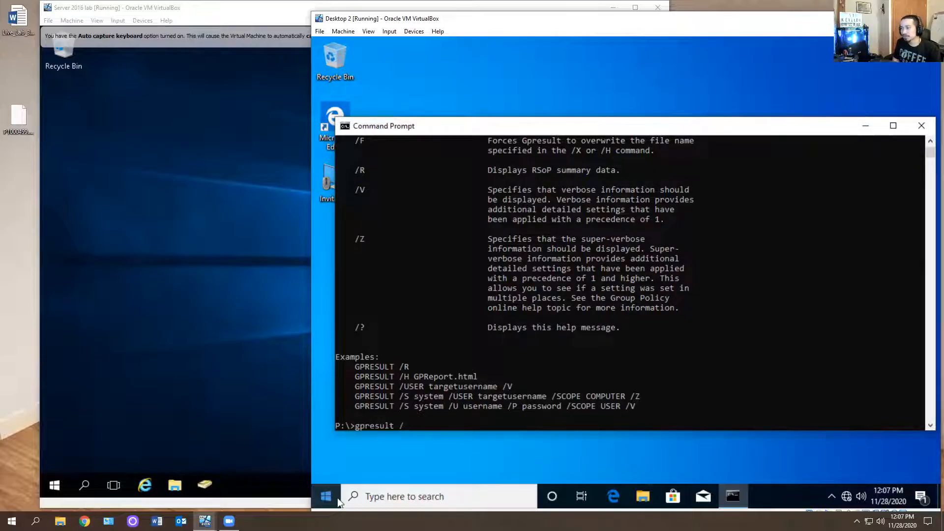
key(Return)
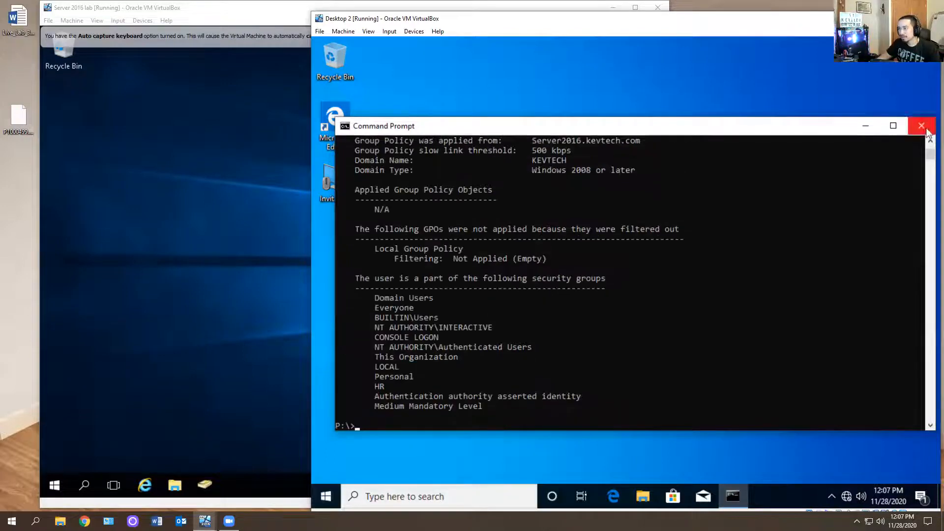
scroll(541, 265, up, 2)
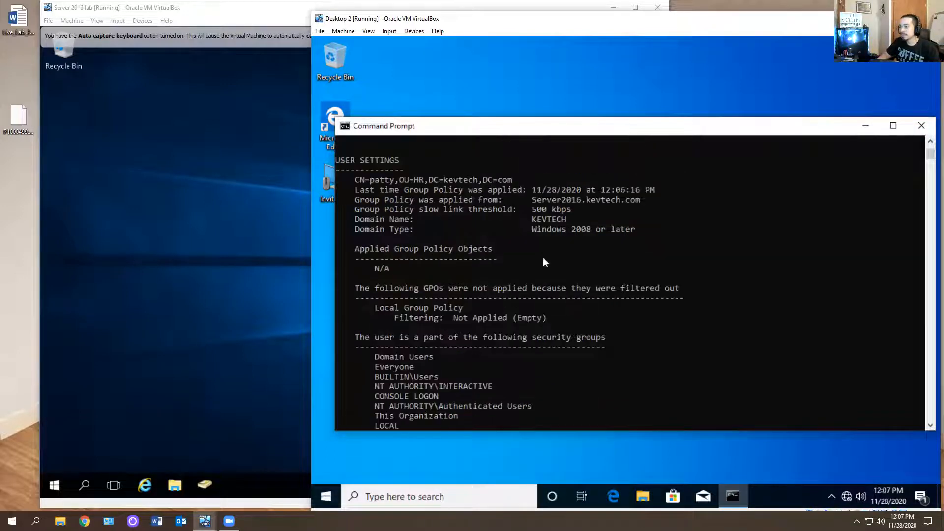
drag(544, 321, 342, 177)
click(535, 304)
drag(549, 317, 361, 268)
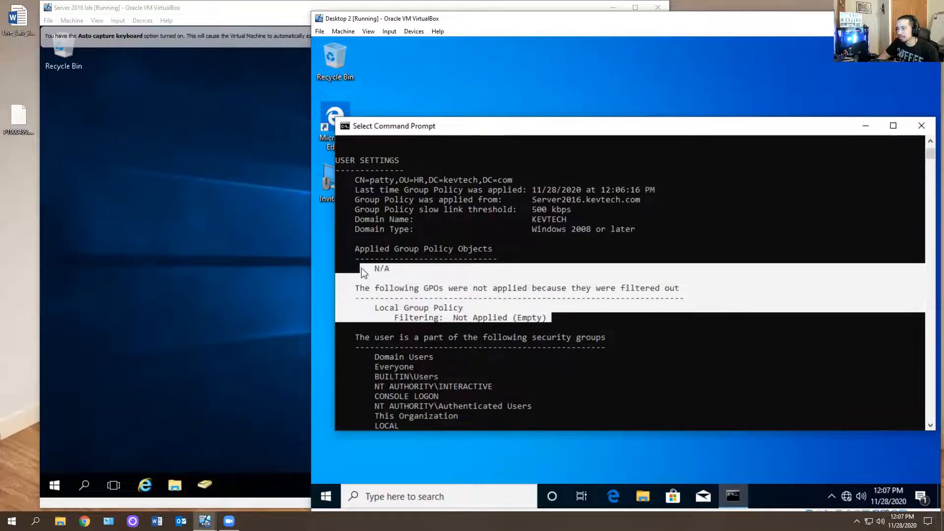
click(382, 269)
drag(554, 308, 411, 307)
drag(411, 239, 427, 239)
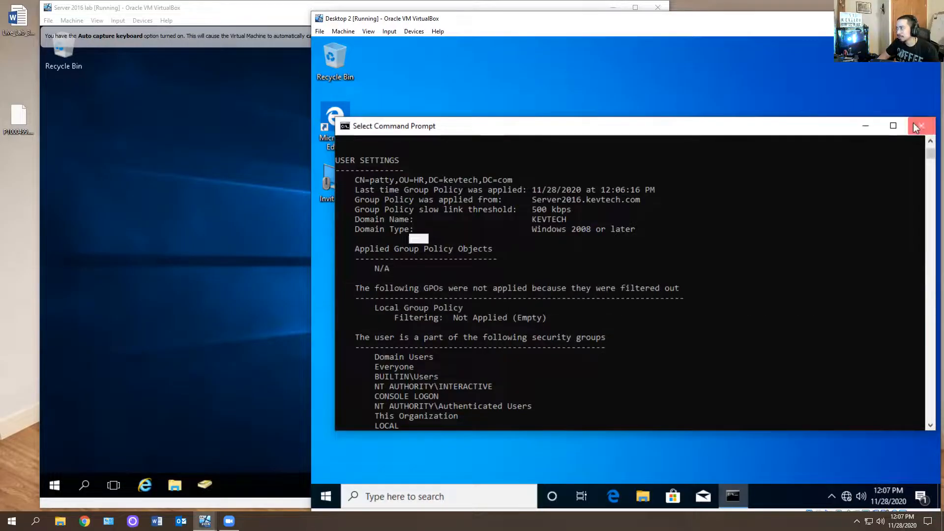
click(920, 126)
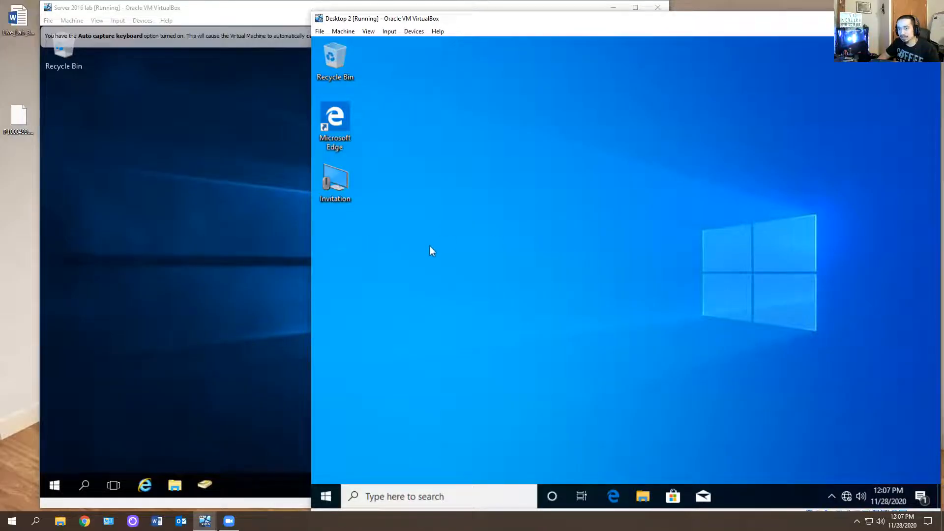
click(163, 285)
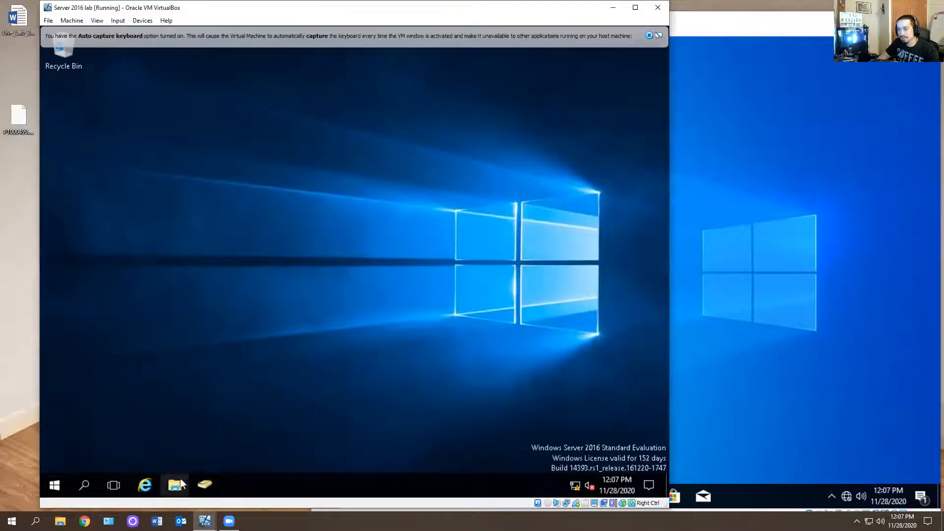
click(52, 494)
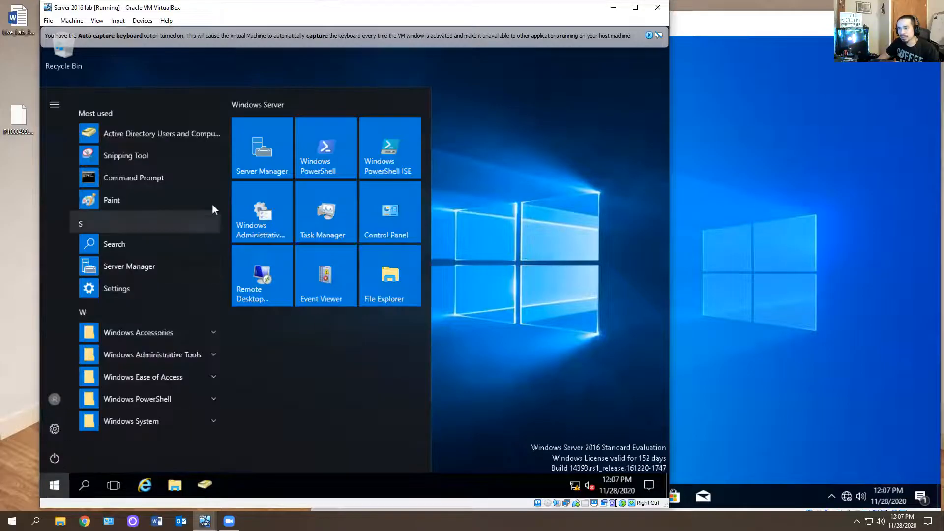
click(243, 155)
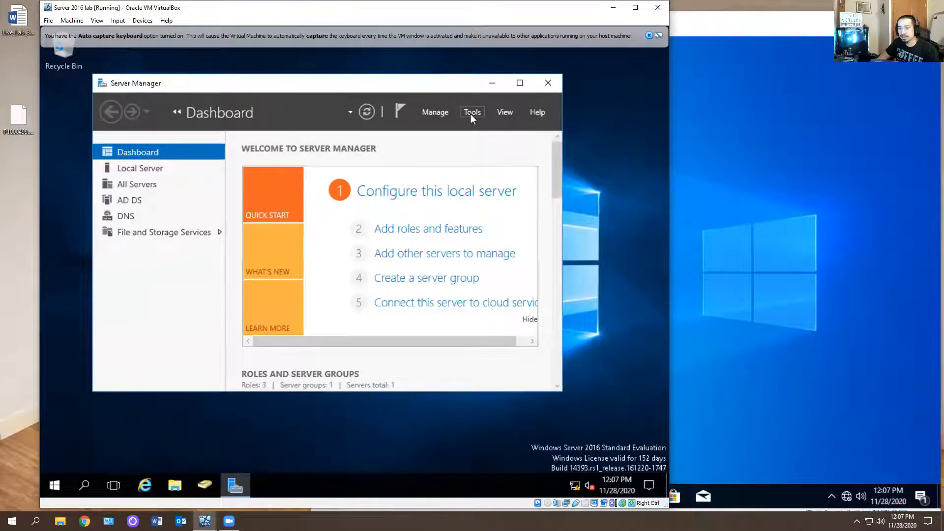
click(548, 82)
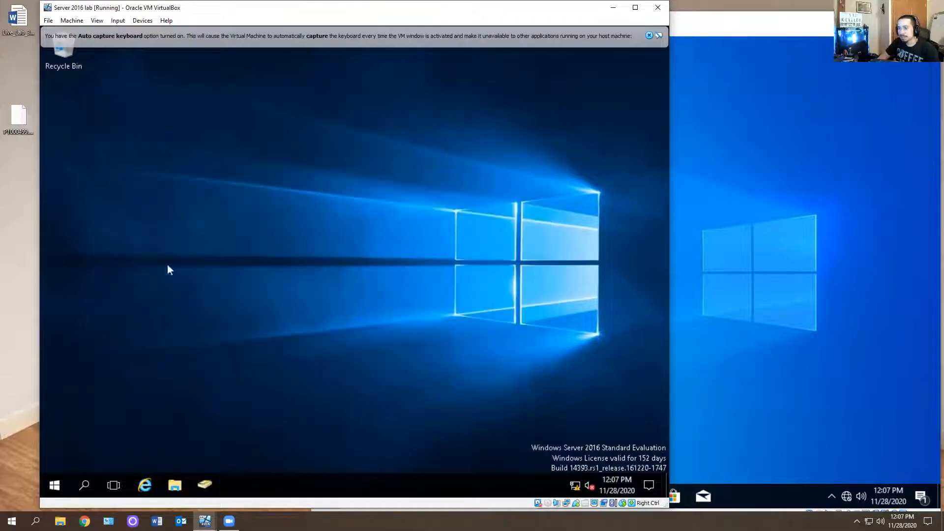
Open Group Policy Management from Server Manager on the server
click(55, 485)
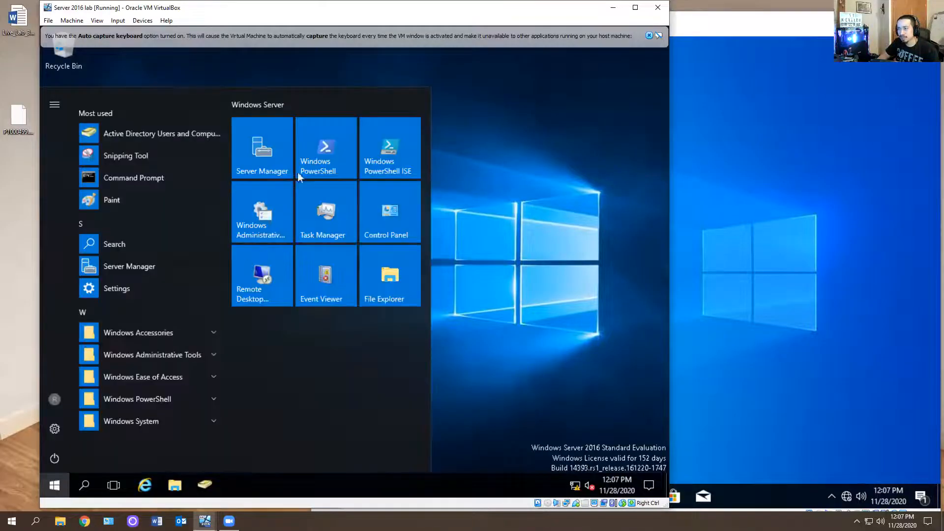
click(277, 149)
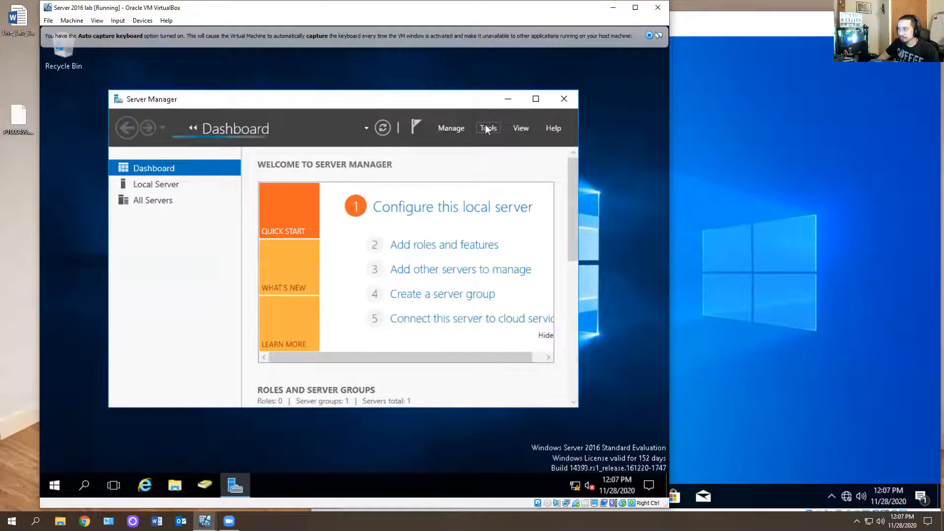
click(477, 128)
click(520, 306)
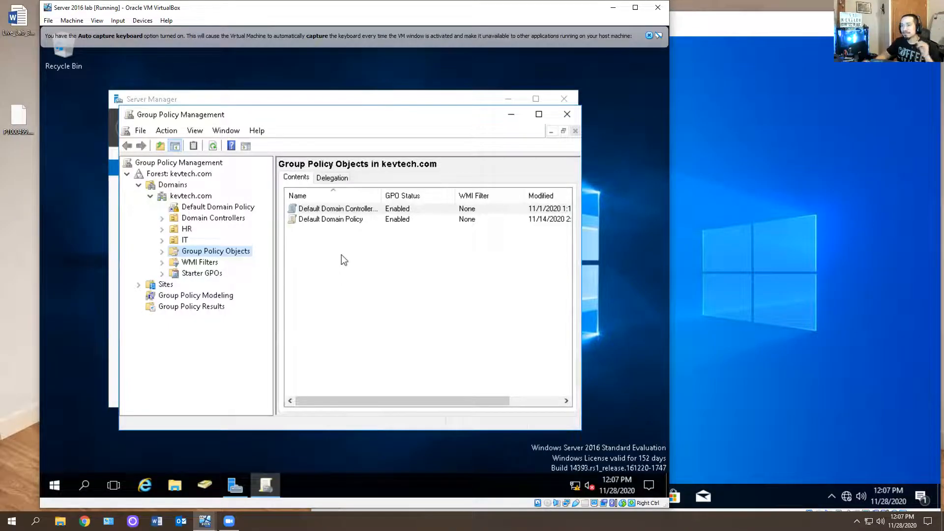
Restart the Windows 10 client machine
click(720, 234)
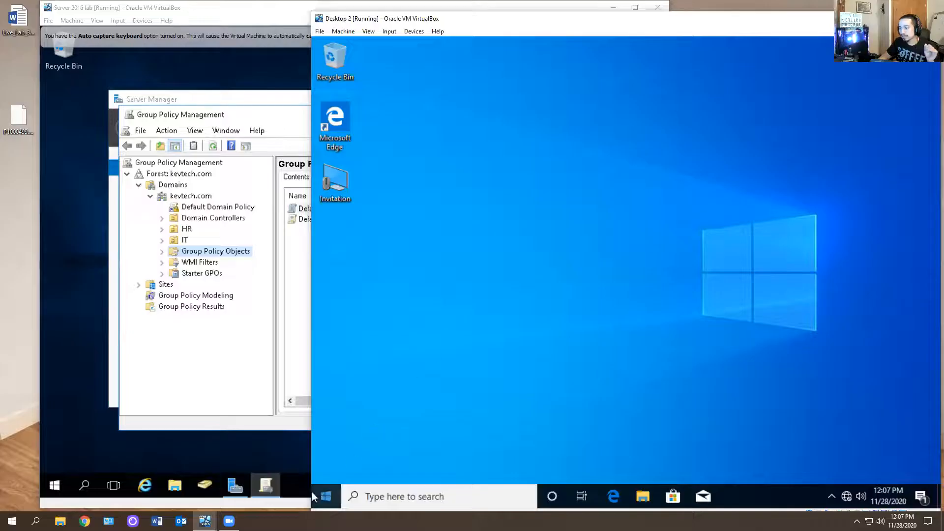
click(325, 496)
right_click(324, 495)
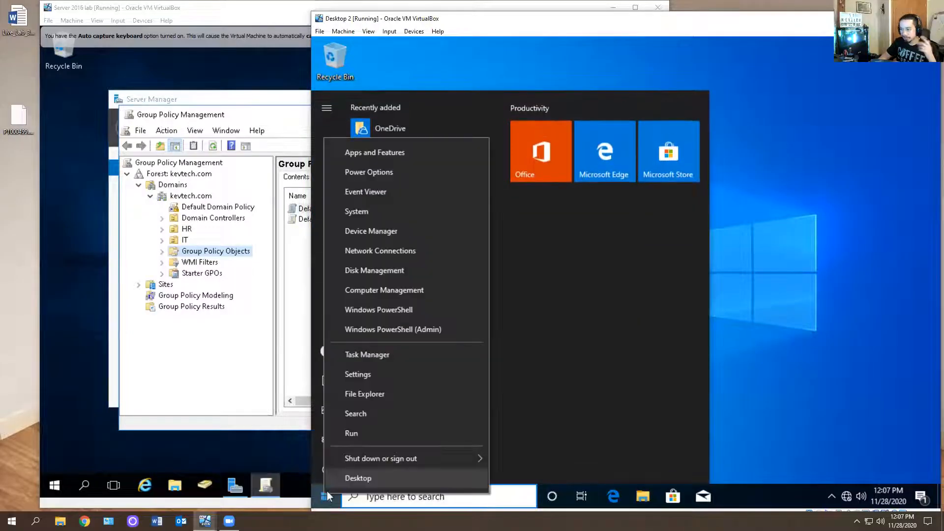
click(885, 294)
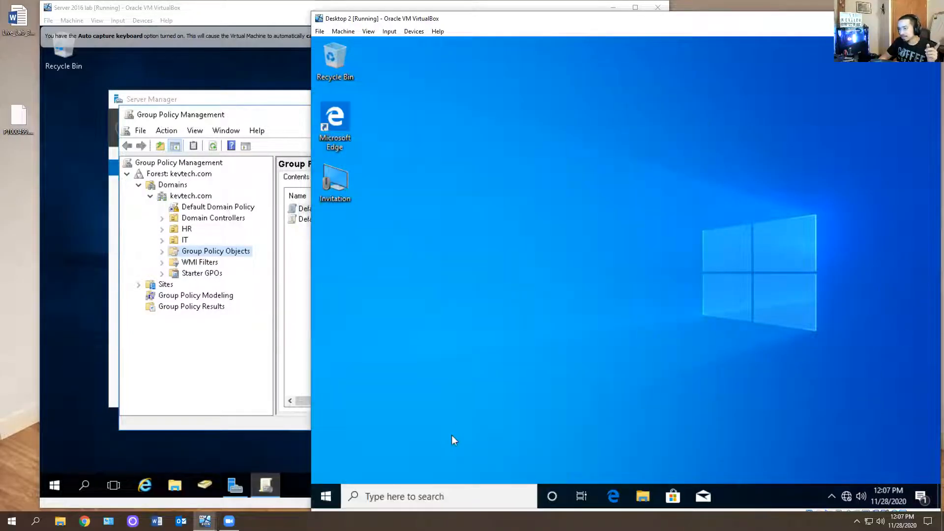
click(325, 495)
click(327, 469)
click(501, 397)
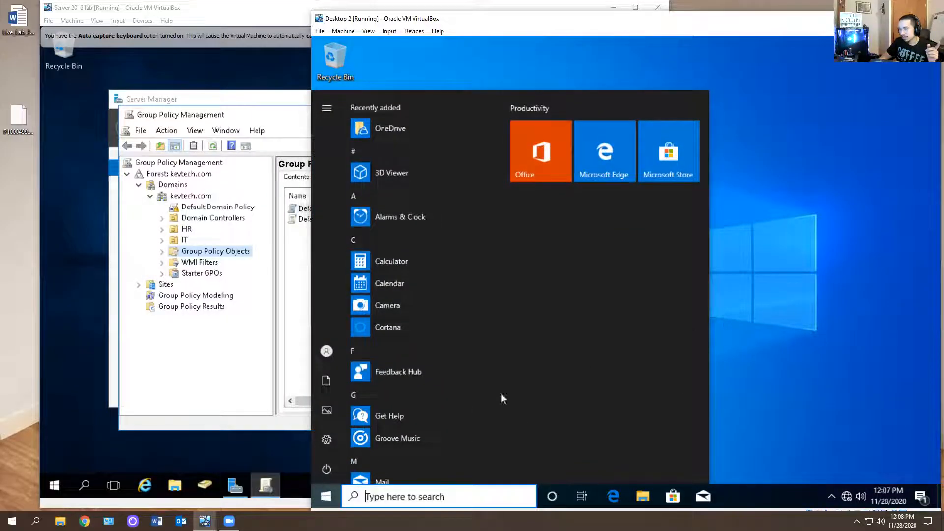
click(325, 497)
click(329, 497)
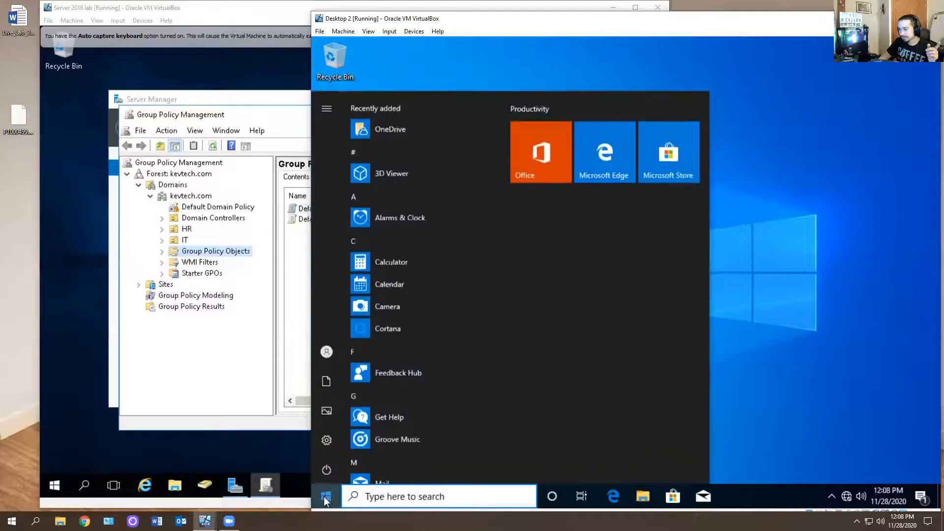
right_click(329, 497)
mouse_move(407, 462)
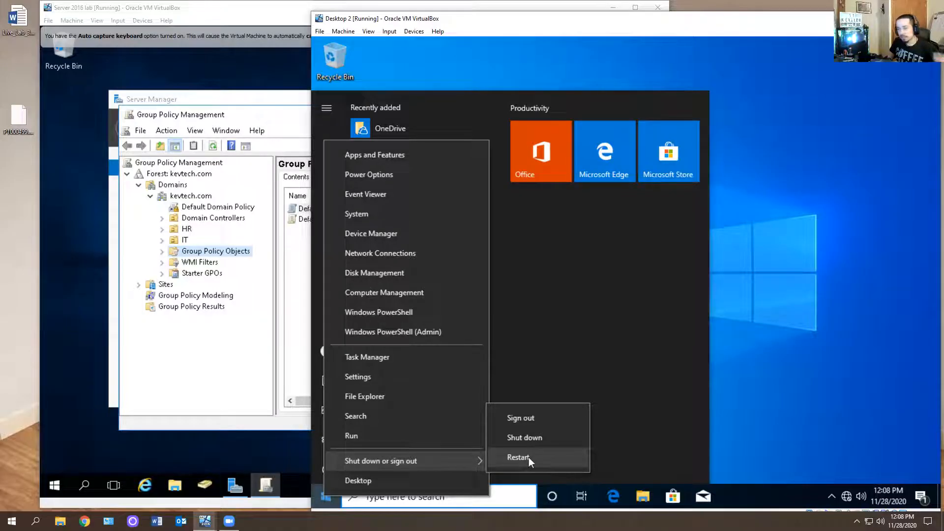
click(529, 457)
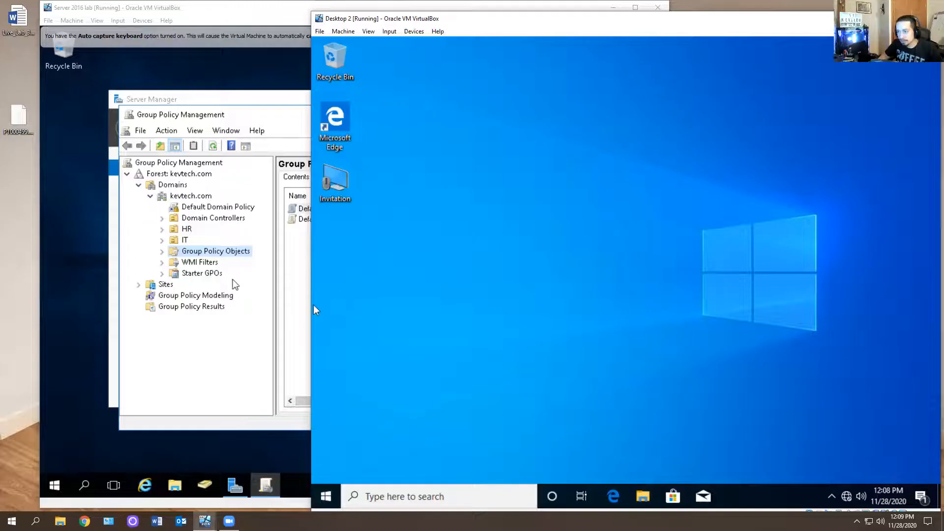
Create a new GPO named Task Manager under Group Policy Objects in kevtech.com
click(228, 255)
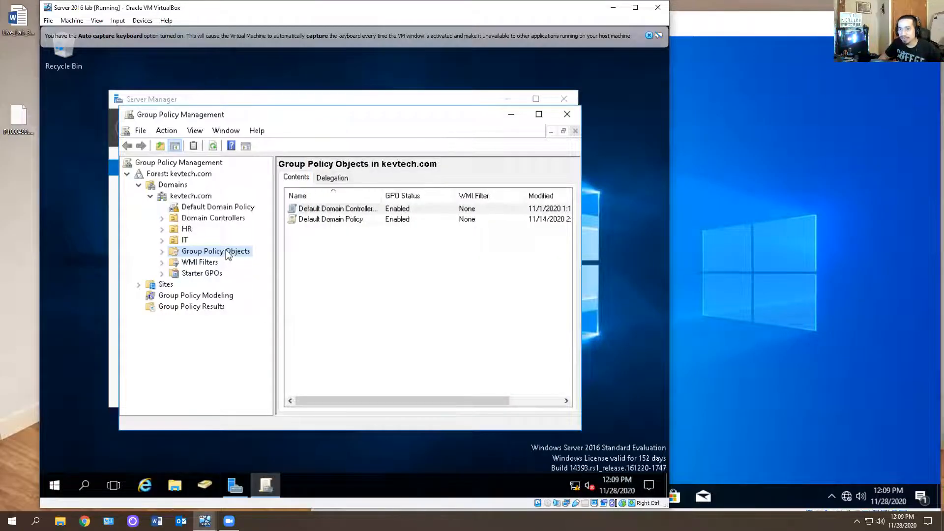
click(190, 273)
click(209, 251)
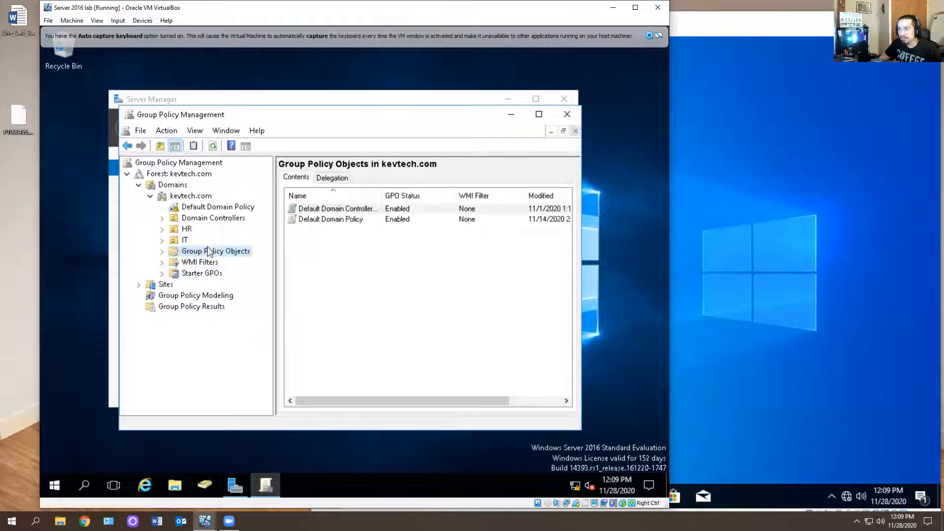
click(162, 251)
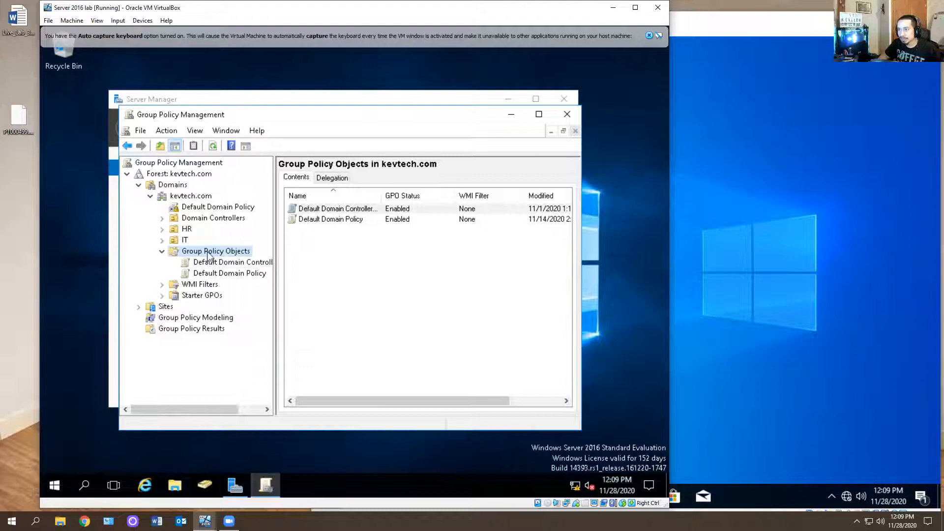
right_click(210, 251)
click(219, 256)
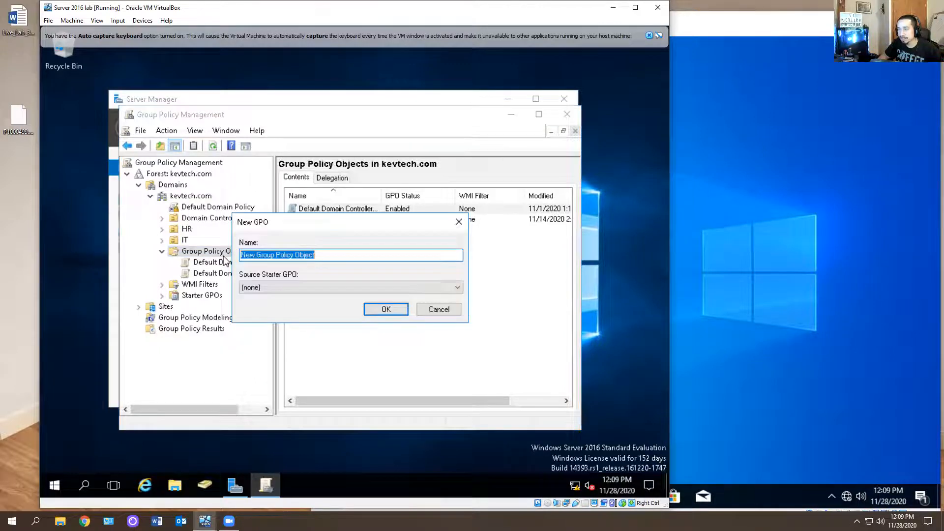
text(Task Manager)
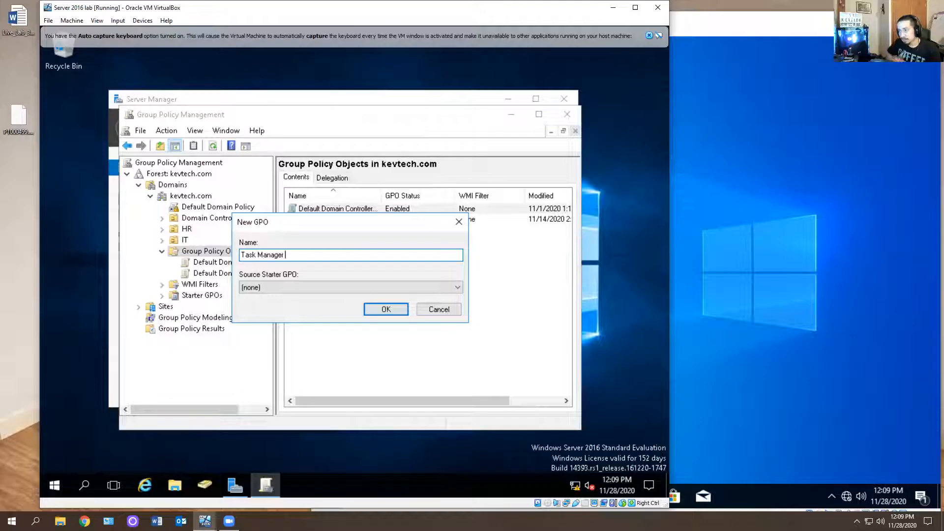
click(287, 285)
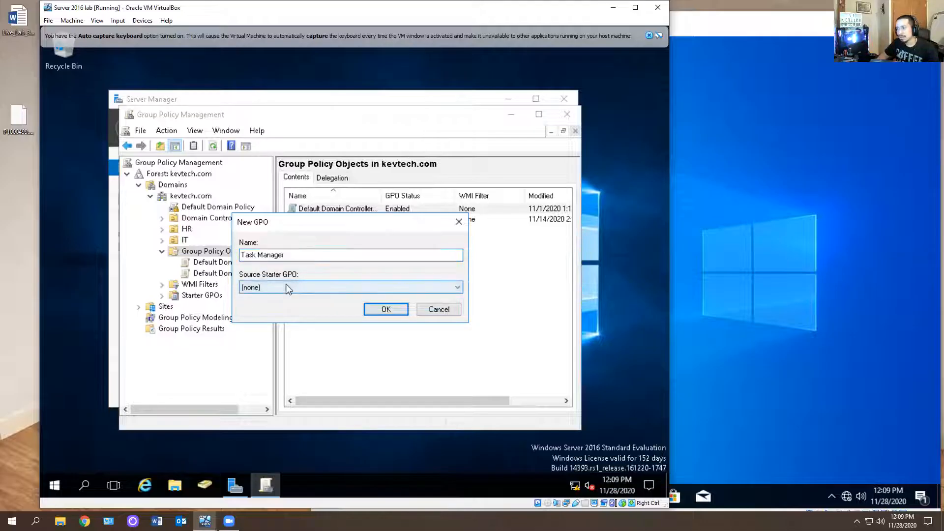
click(386, 309)
Add the HR user's account with Read permission to the Task Manager GPO's delegation
click(216, 285)
right_click(208, 284)
click(215, 284)
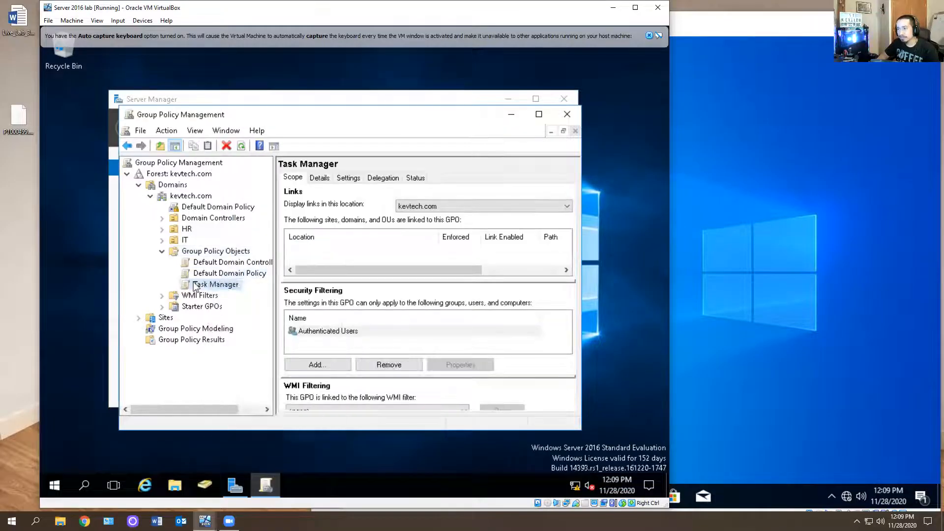
click(386, 178)
click(318, 399)
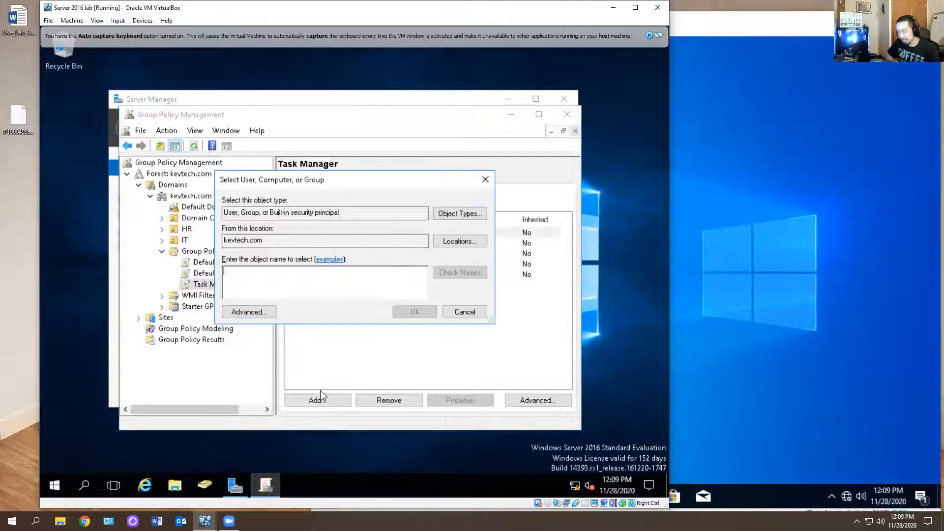
text(patty)
key(Return)
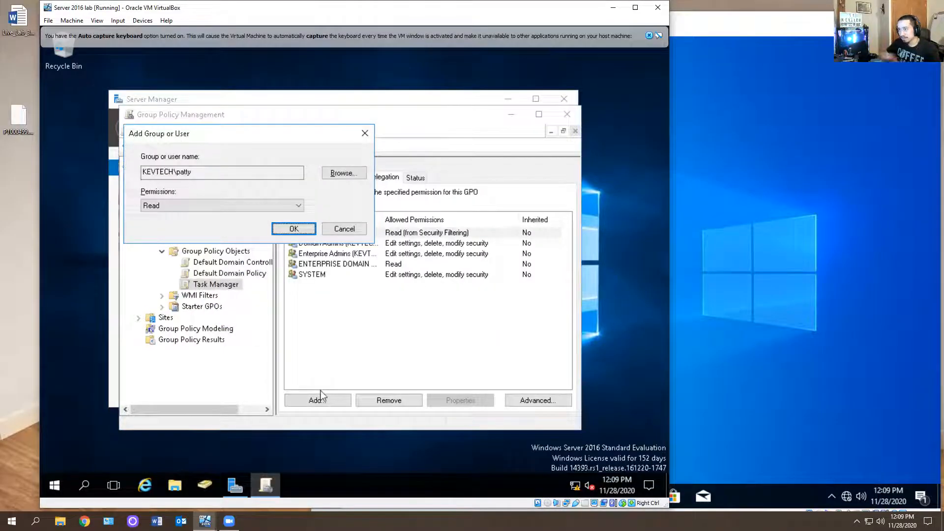
click(294, 228)
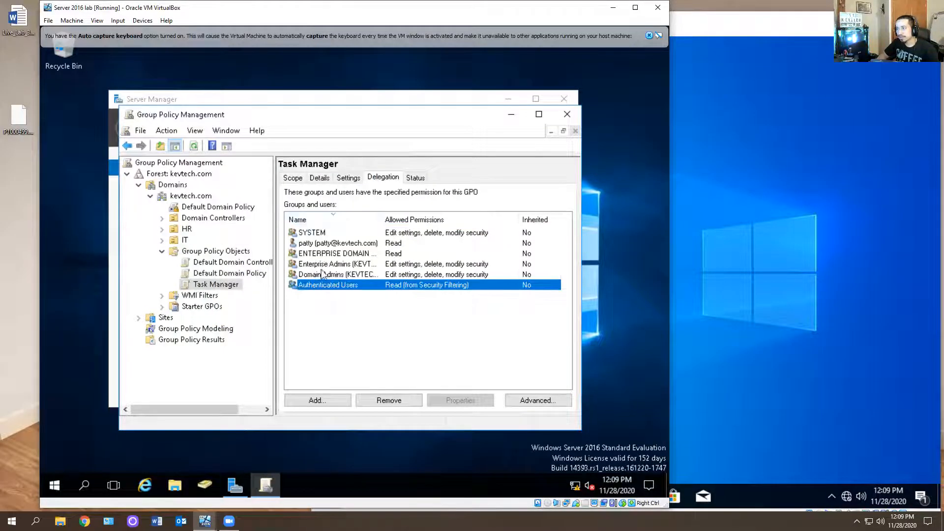
Open the Task Manager GPO in the Group Policy Management Editor
click(301, 244)
right_click(214, 287)
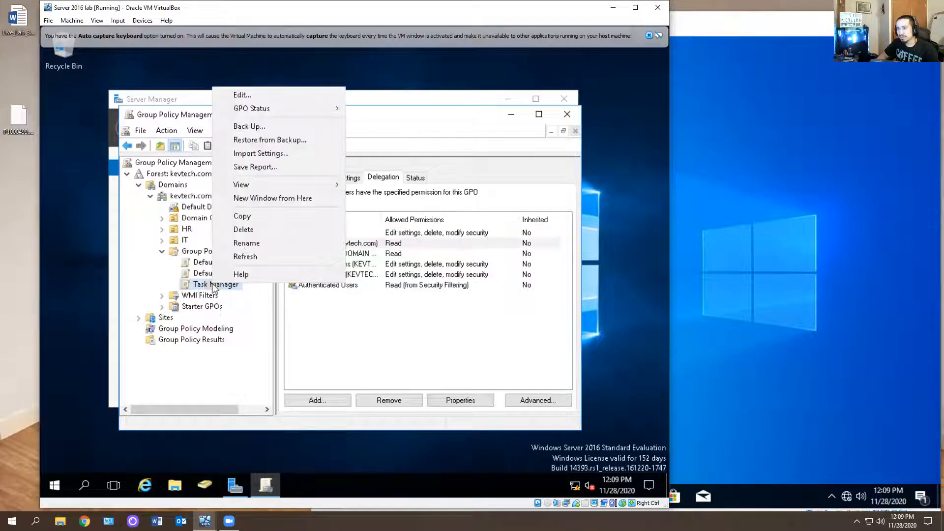
click(244, 95)
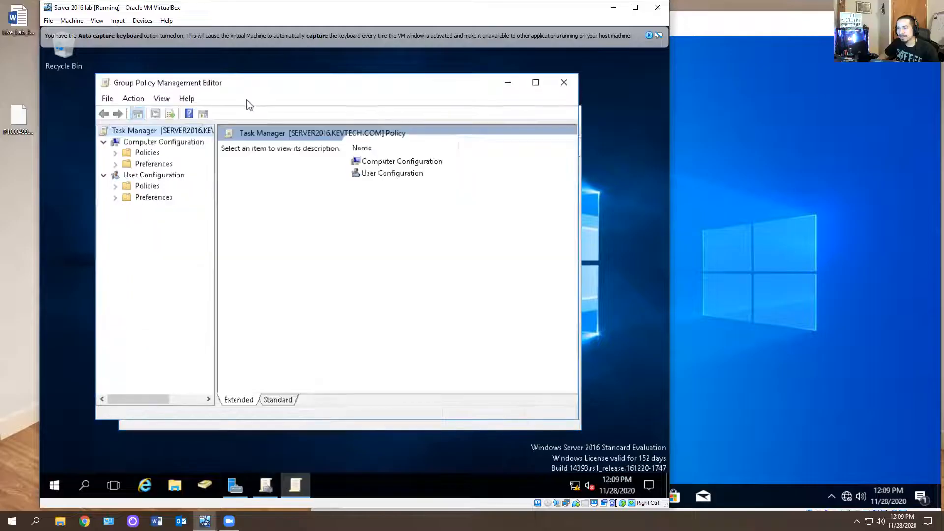
Browse the Computer Configuration and User Configuration policy folders of the Task Manager GPO
click(116, 165)
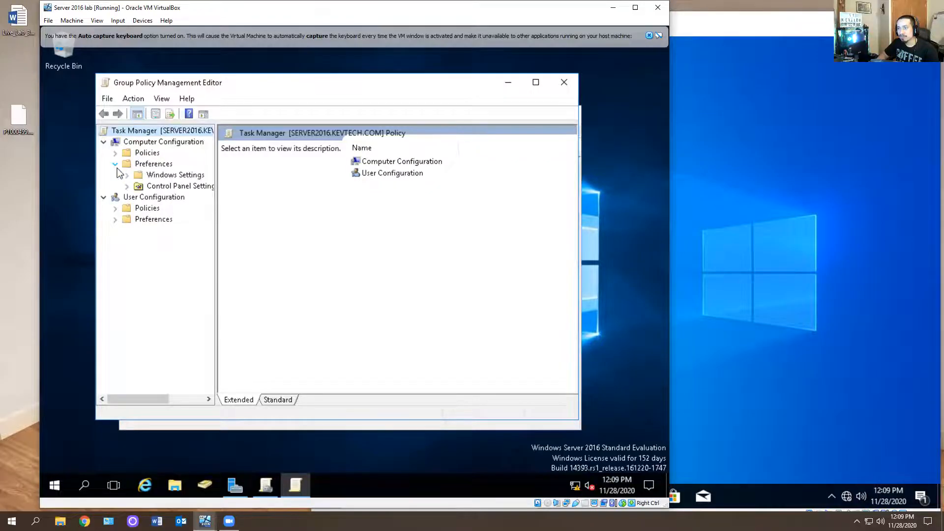
click(115, 153)
click(127, 164)
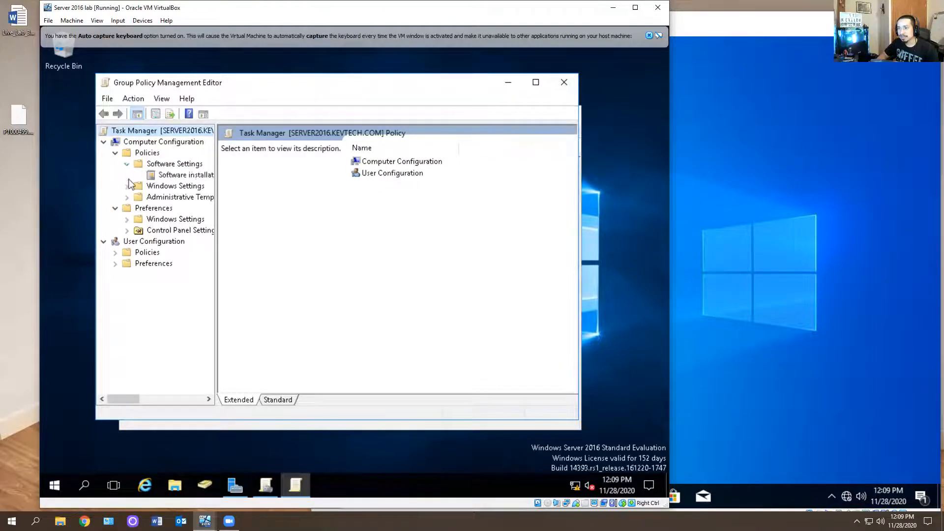
click(127, 186)
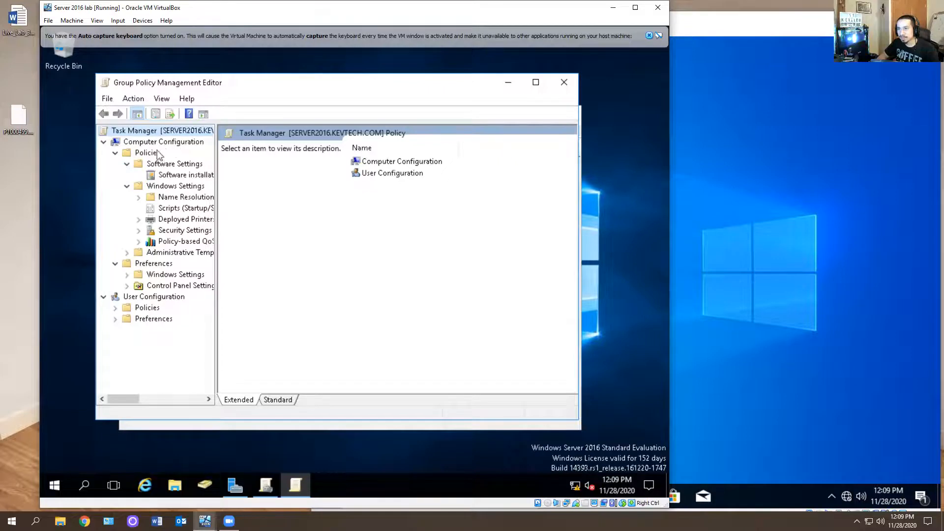
click(104, 143)
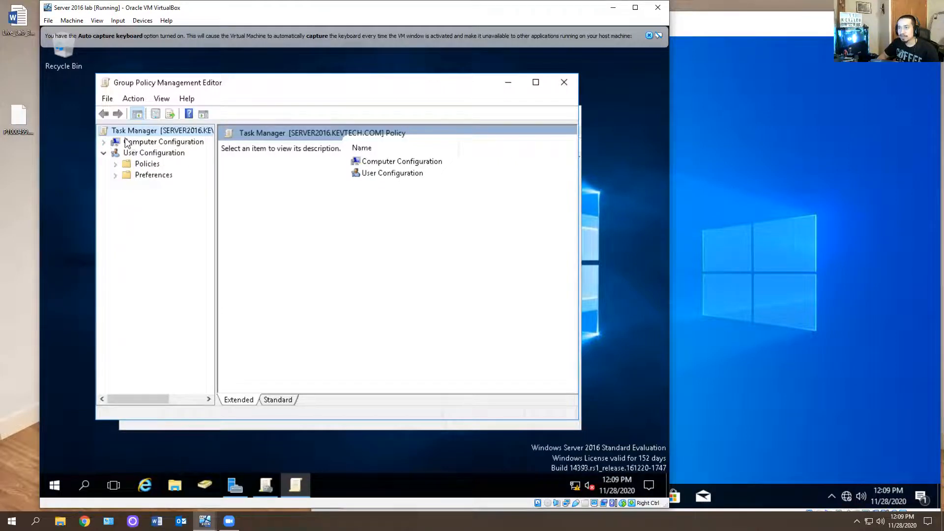
click(115, 163)
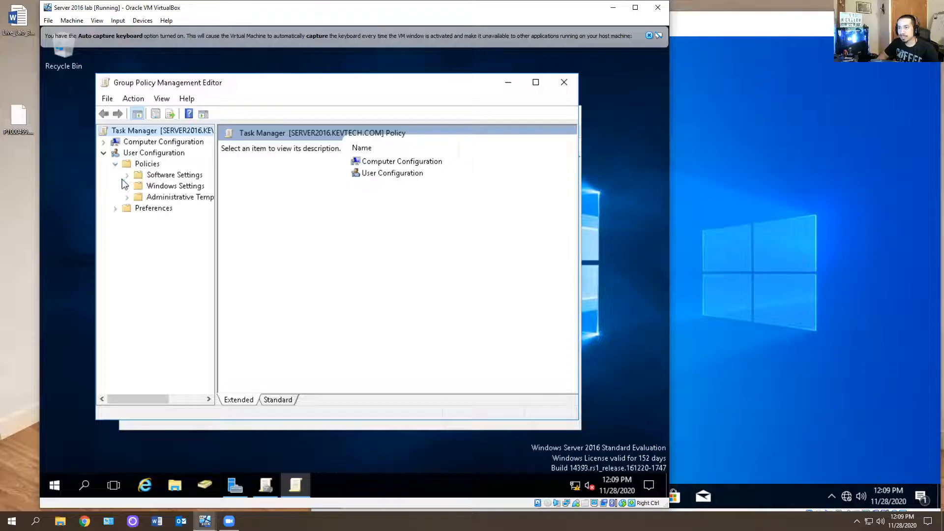
click(115, 208)
click(127, 197)
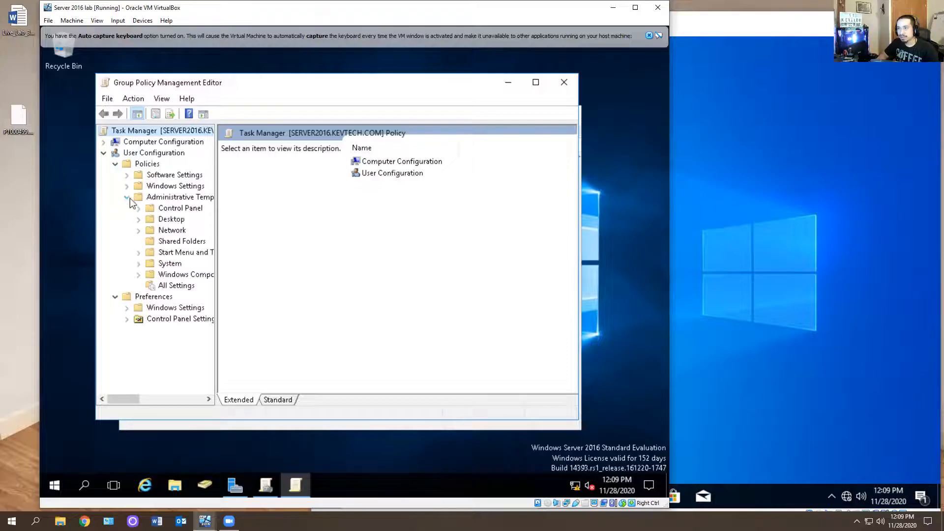
click(127, 186)
click(127, 186)
click(127, 186)
click(126, 175)
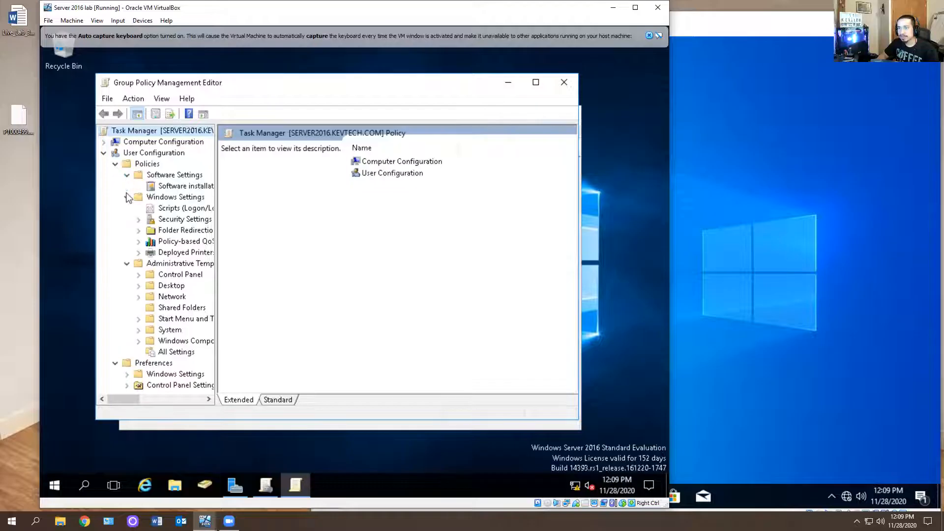
click(170, 187)
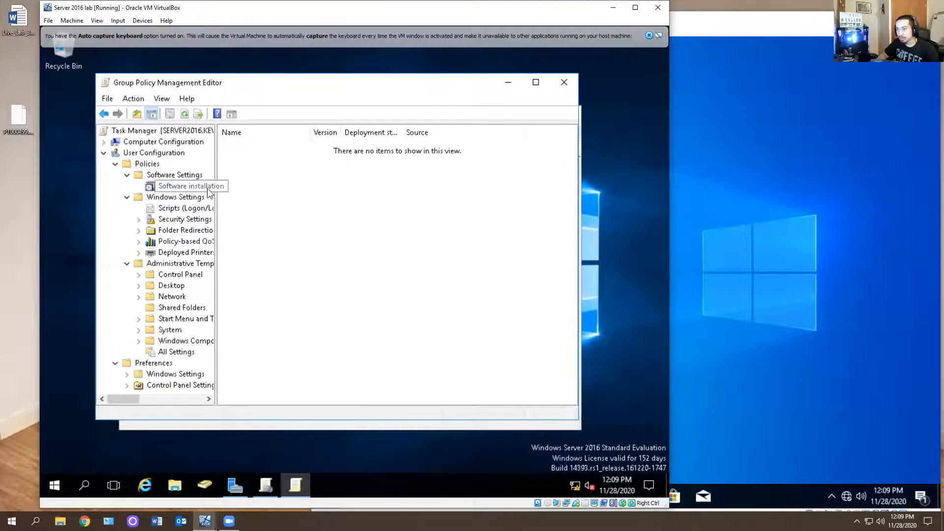
Examine the Administrative Templates folders under User Configuration, including the Lock the Taskbar setting in Start Menu and Taskbar
click(138, 274)
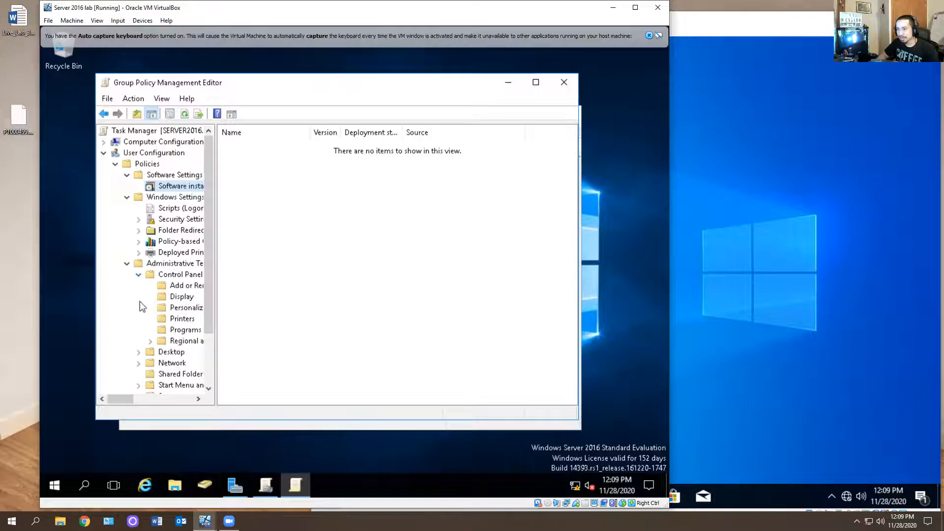
scroll(139, 305, down, 2)
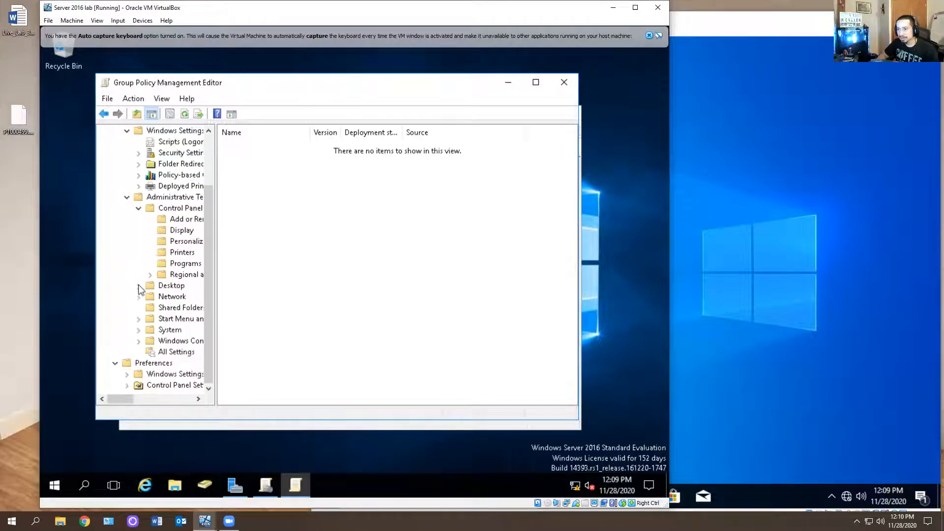
click(139, 286)
click(140, 319)
scroll(143, 323, down, 2)
click(140, 319)
scroll(145, 325, down, 1)
click(179, 307)
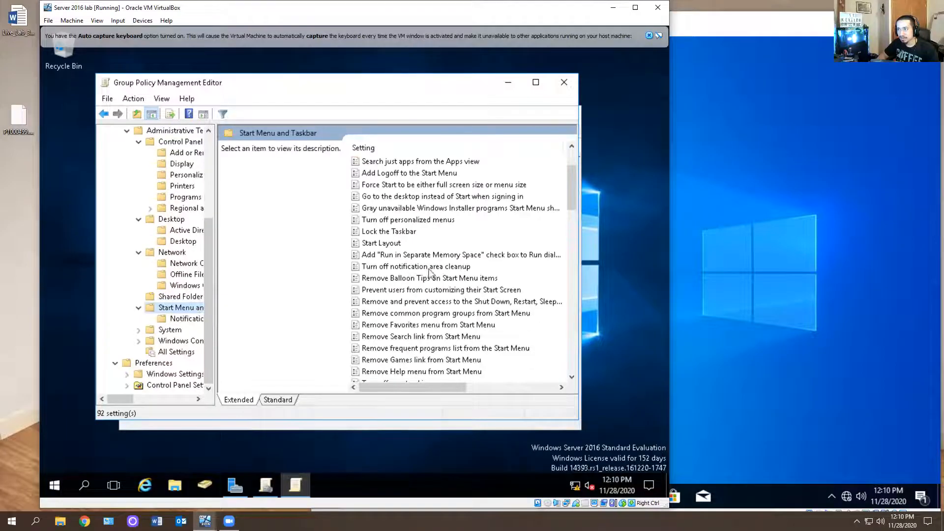
double_click(403, 231)
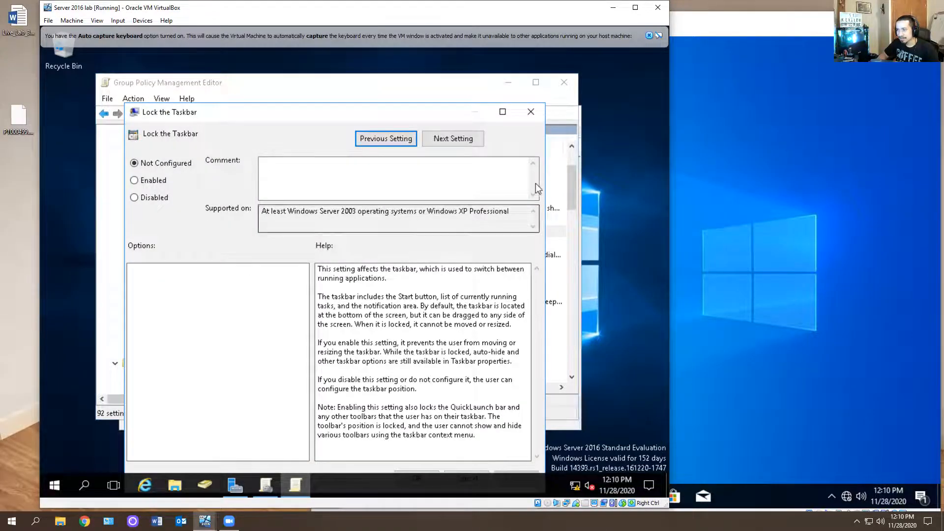
click(530, 111)
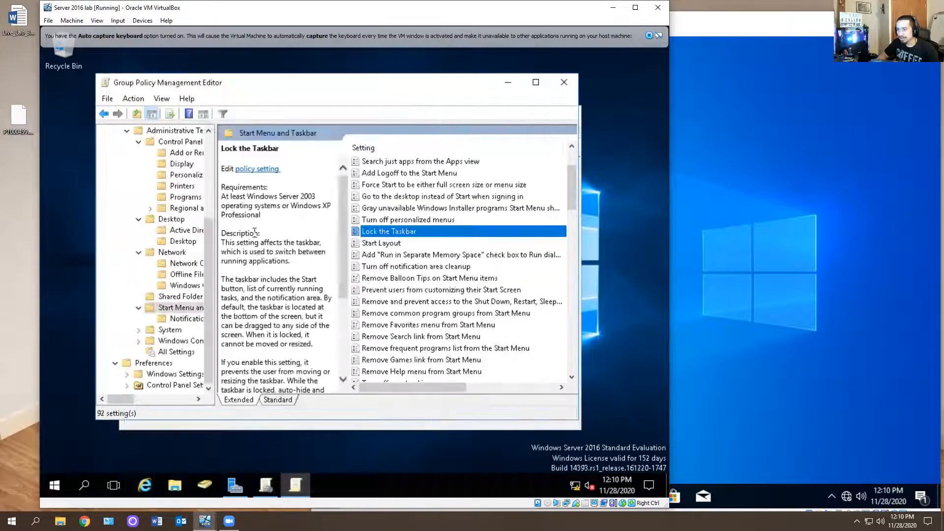
Open the Ctrl+Alt+Del Options folder under System and review the Remove Task Manager setting's description
click(138, 329)
click(178, 330)
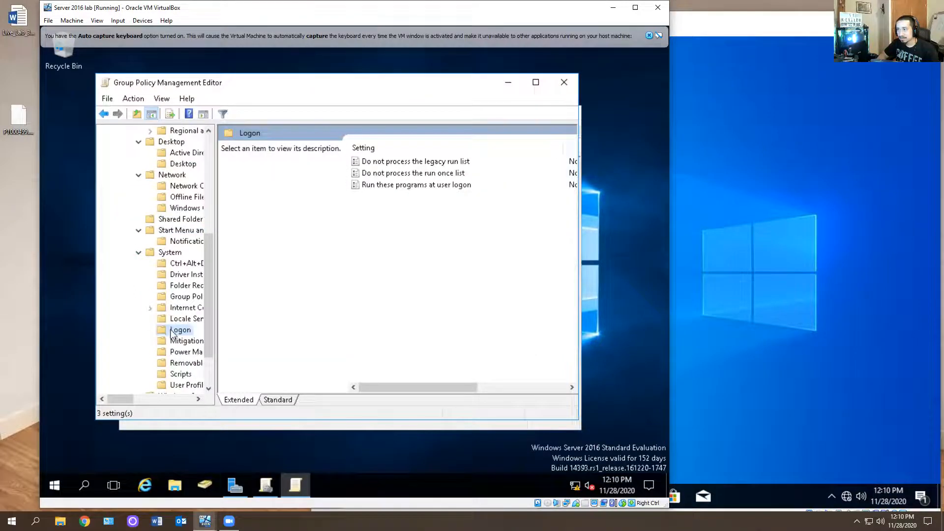
click(173, 265)
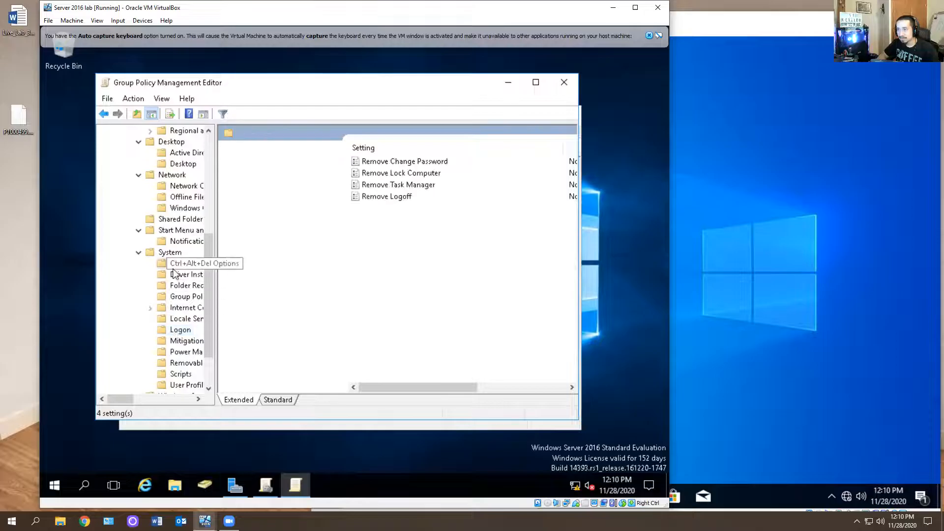
click(392, 187)
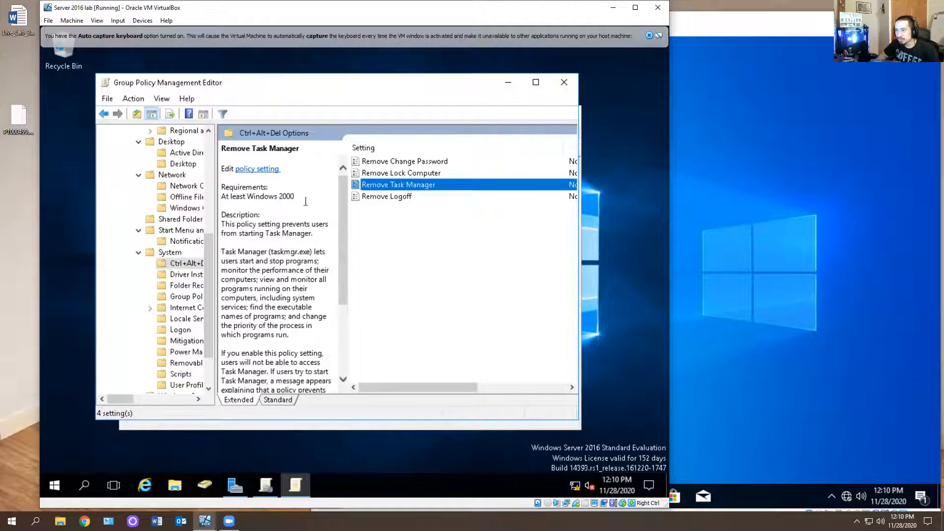
click(536, 82)
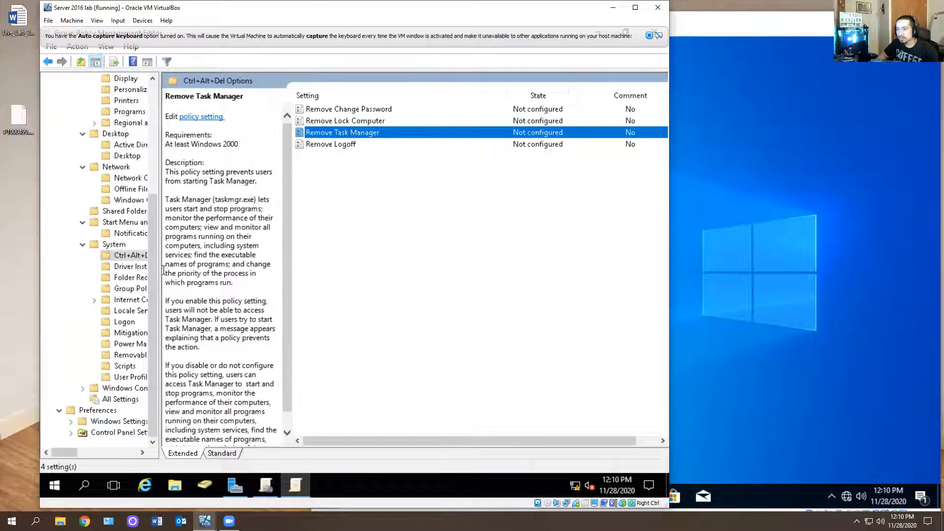
drag(158, 268, 211, 276)
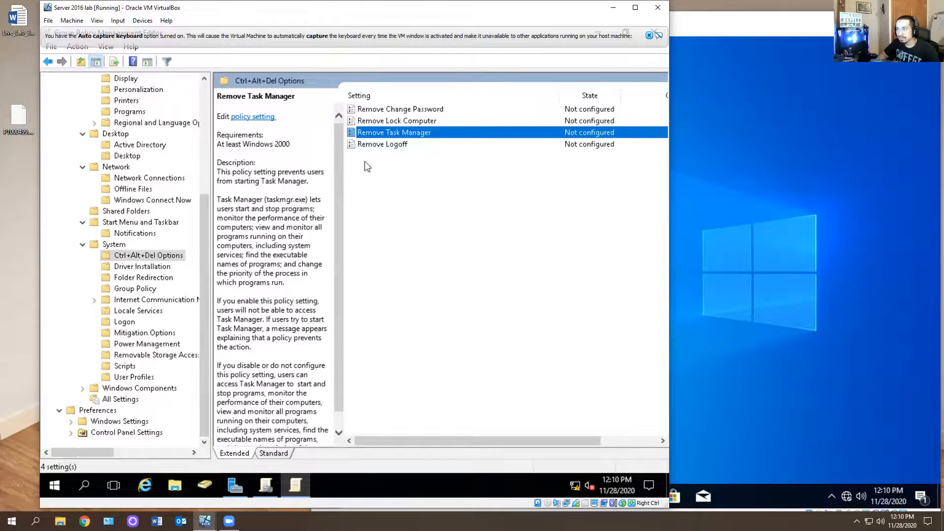
Enable the Remove Change Password policy setting in Ctrl+Alt+Del Options
double_click(395, 152)
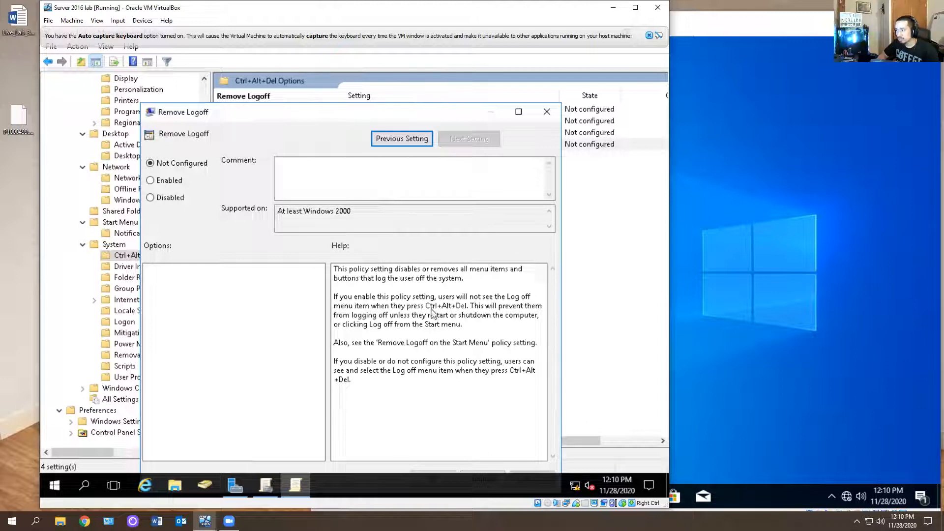
click(545, 112)
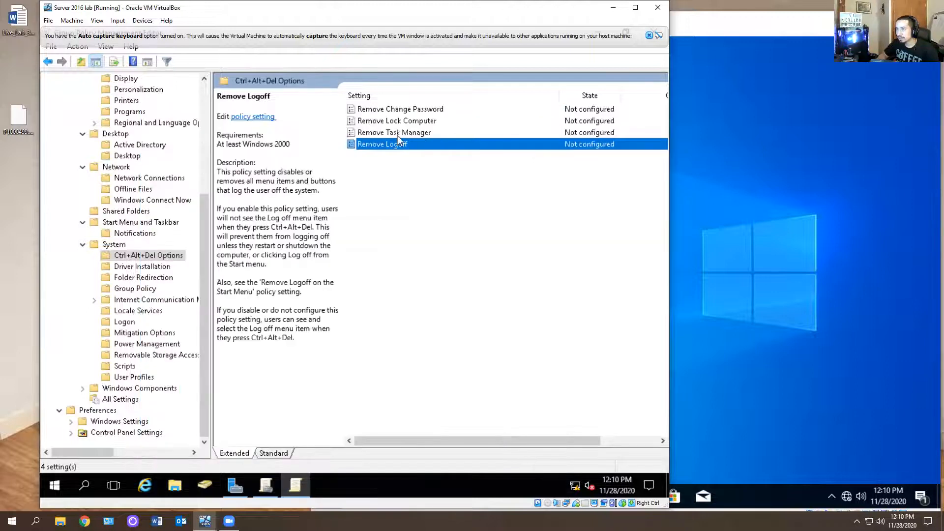
double_click(409, 110)
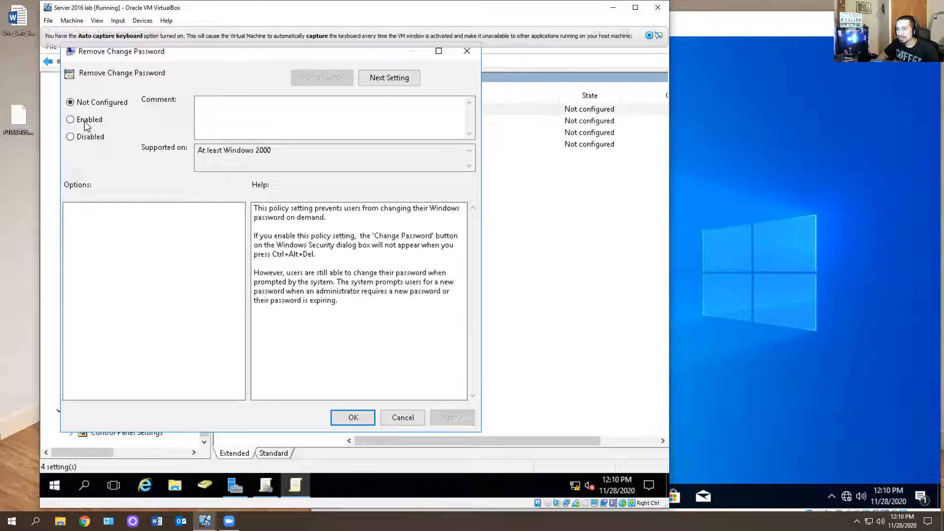
click(87, 126)
click(452, 417)
click(353, 417)
Enable the Remove Task Manager policy setting and close the Group Policy Management Editor
click(415, 122)
double_click(409, 132)
click(86, 135)
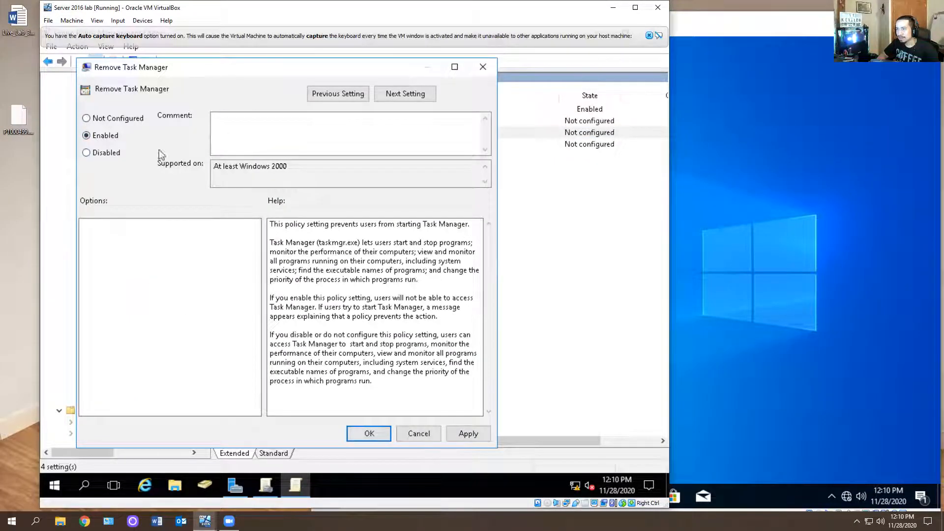
click(467, 434)
click(363, 433)
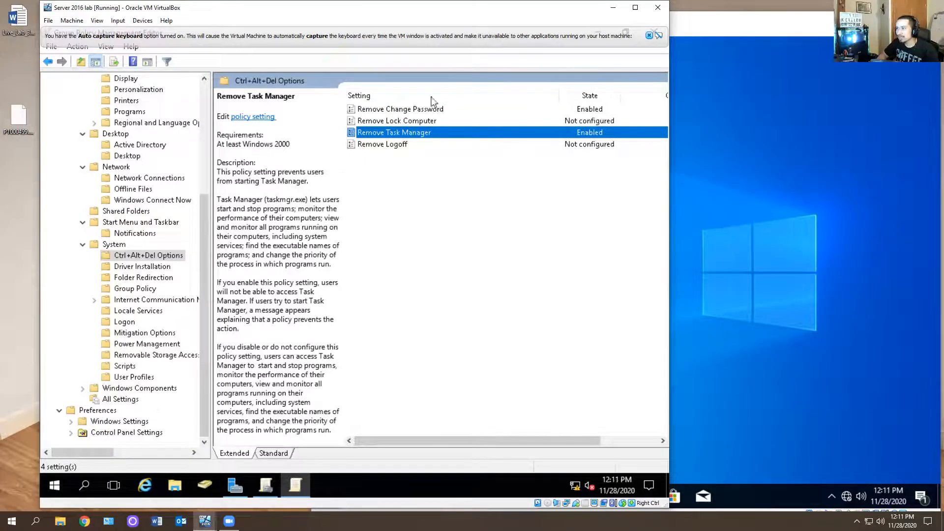
mouse_move(447, 48)
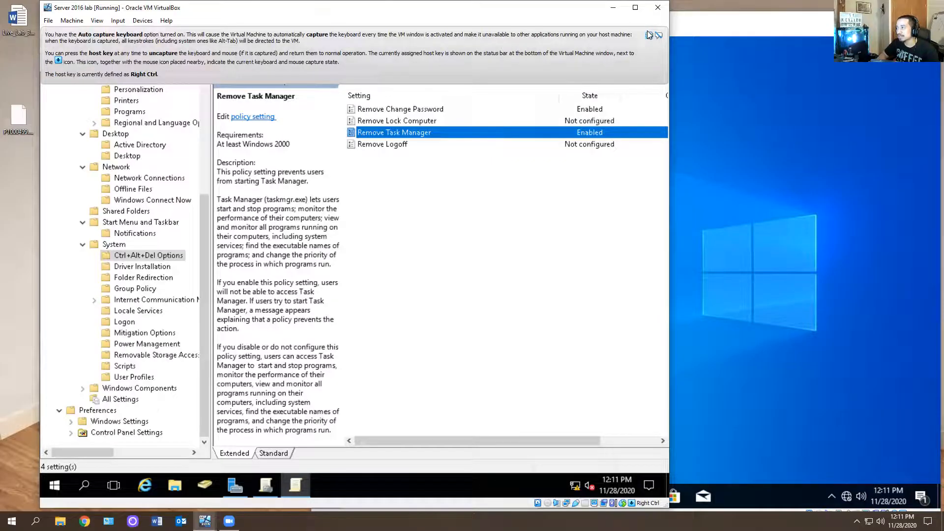
click(649, 34)
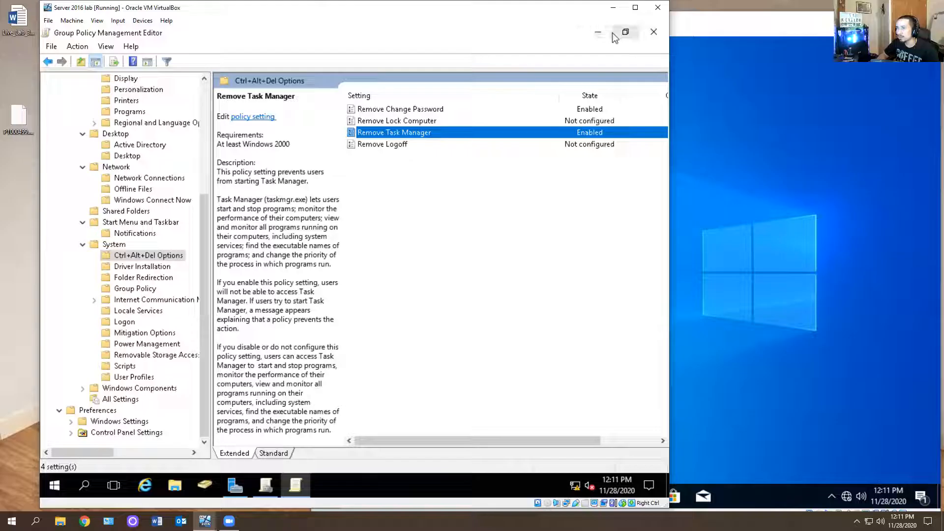
click(653, 31)
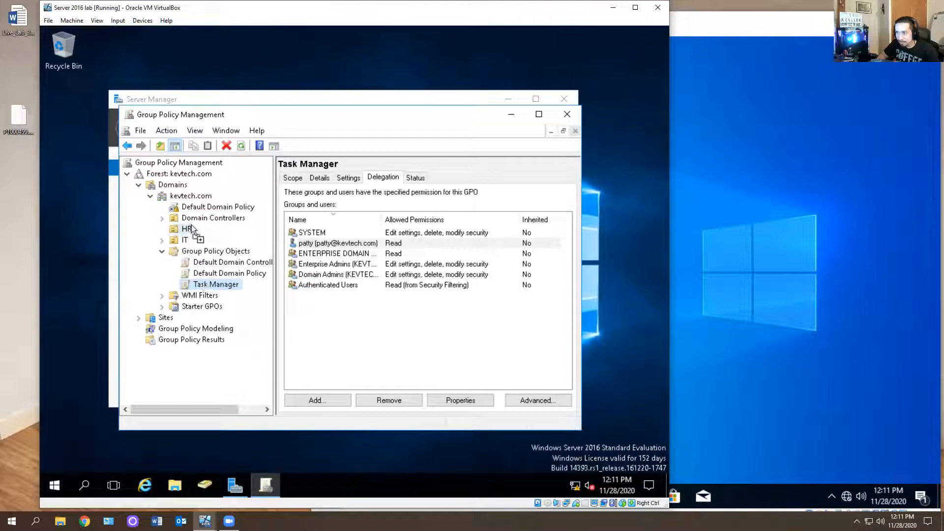
Link the Task Manager GPO to the HR organizational unit and check its scope and delegation
drag(191, 230, 192, 229)
click(379, 302)
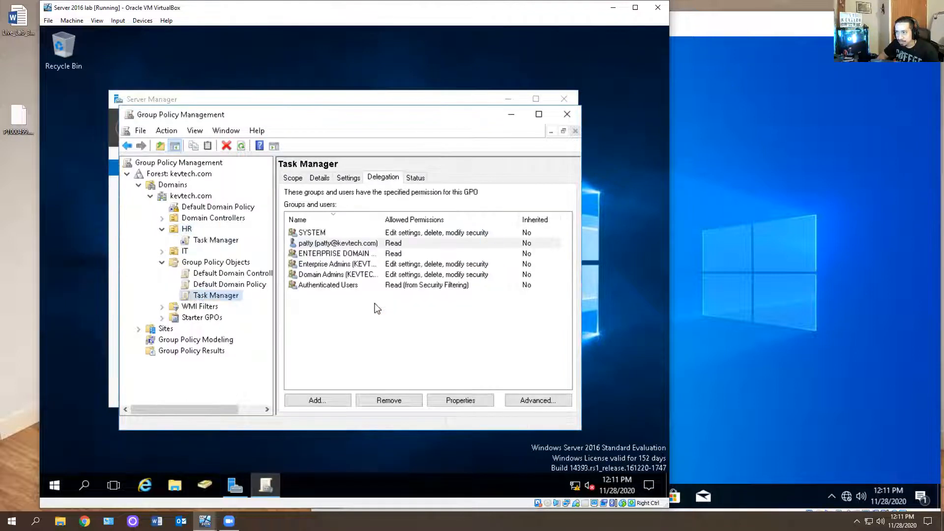
click(197, 245)
click(433, 300)
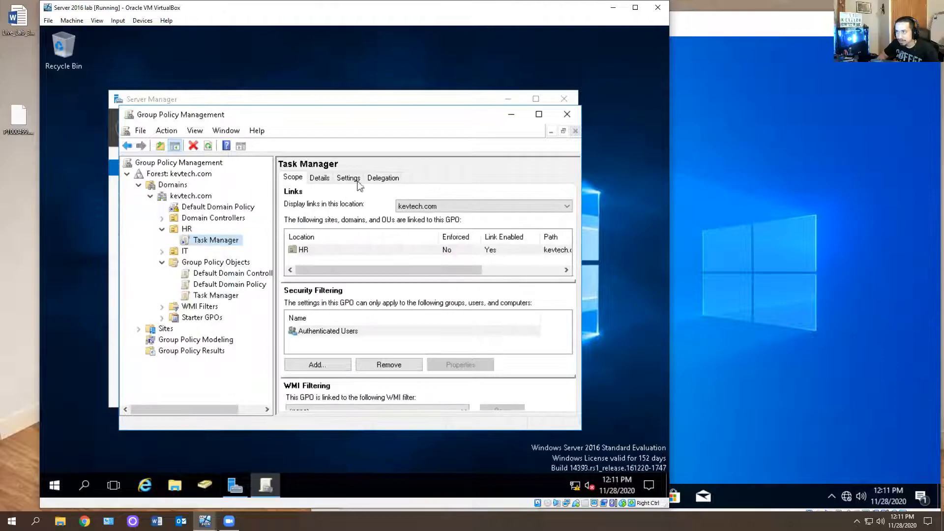
click(378, 178)
click(334, 275)
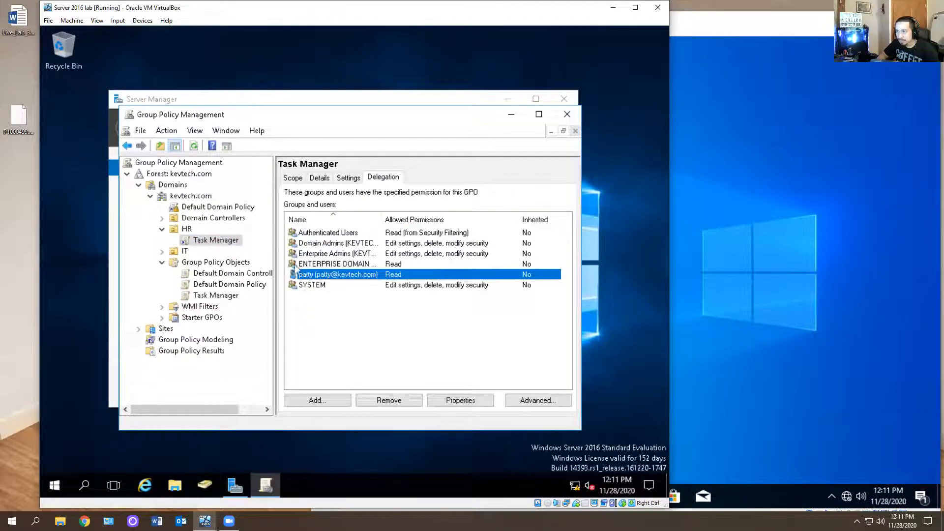
right_click(190, 241)
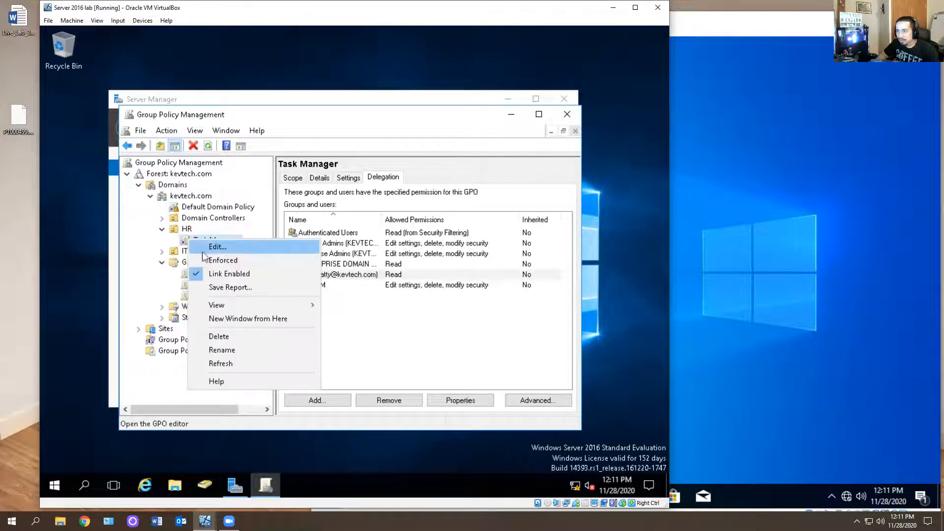
Switch to the Windows 10 client VM, open Command Prompt and run gpupdate /force
click(772, 251)
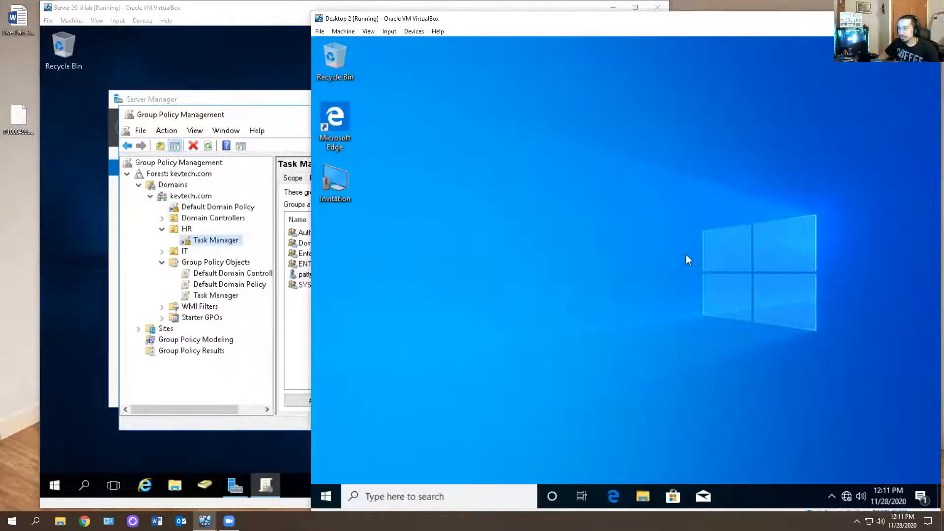
click(221, 295)
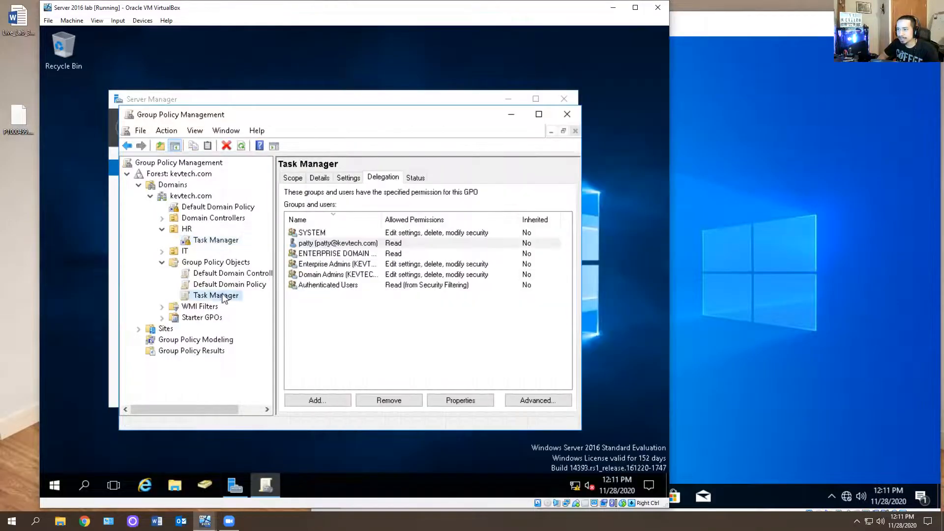
click(771, 245)
click(326, 496)
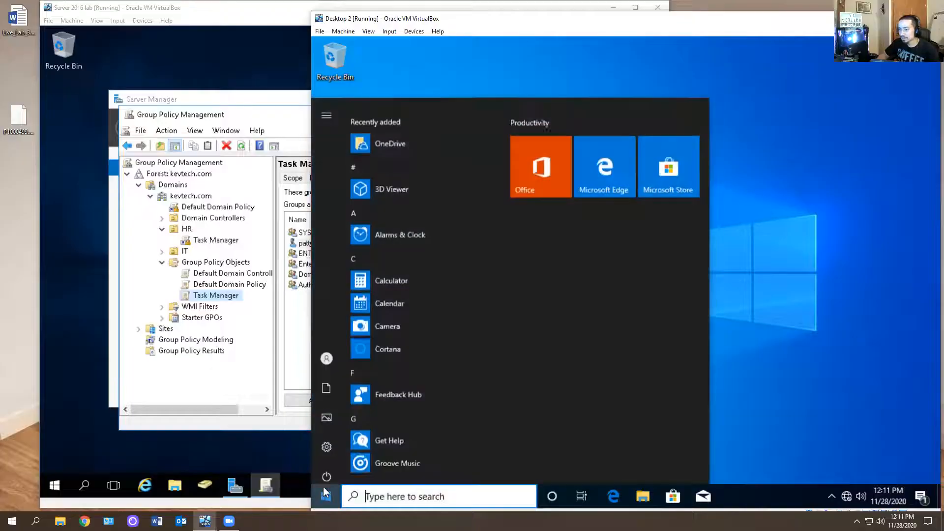
text(cmd)
key(Return)
text(gpu)
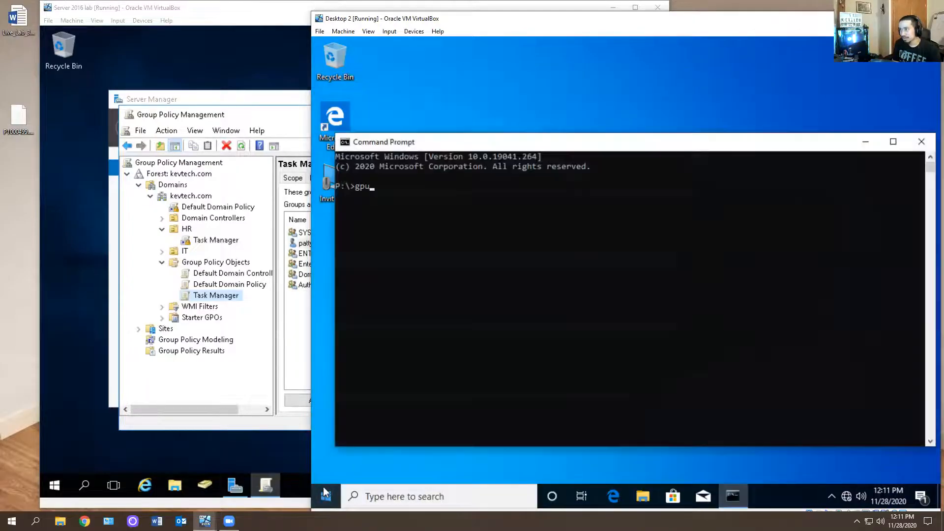
text(pdate /force)
key(Return)
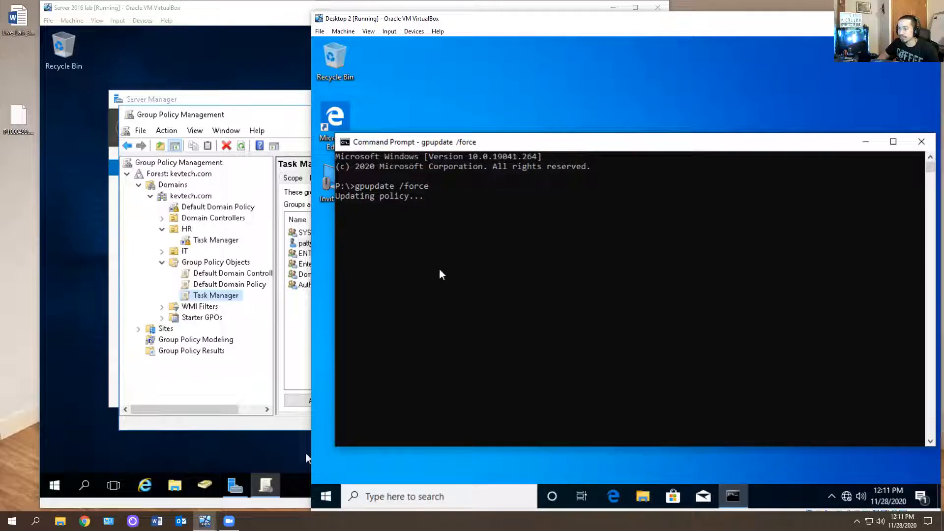
Close the Command Prompt window on the client after the policy update
right_click(786, 493)
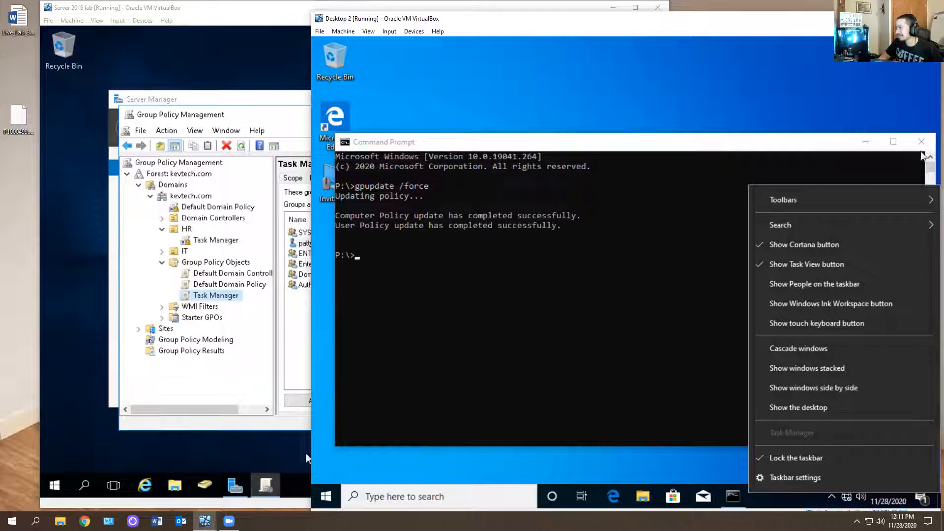
click(813, 175)
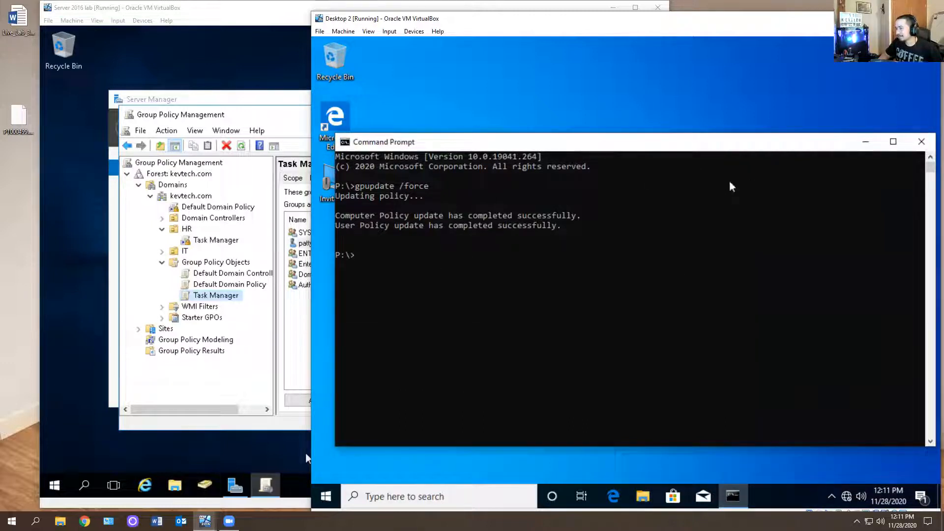
click(921, 141)
Send Ctrl+Alt+Del to the client VM to check the security options screen, then cancel it
click(413, 31)
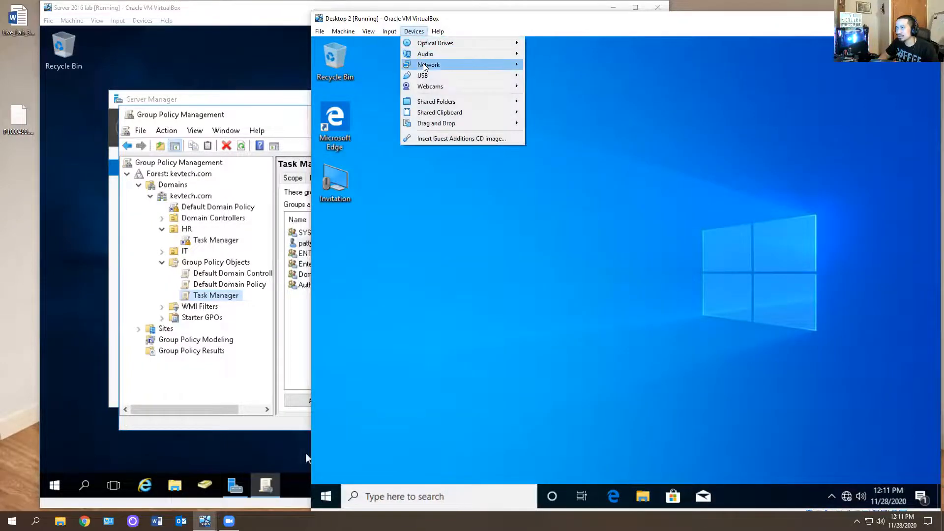
mouse_move(389, 31)
mouse_move(457, 46)
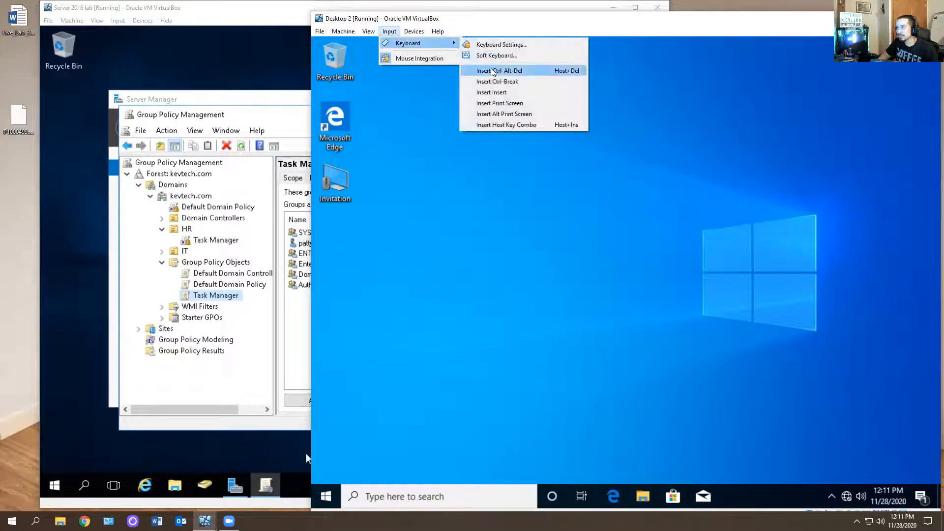
click(493, 72)
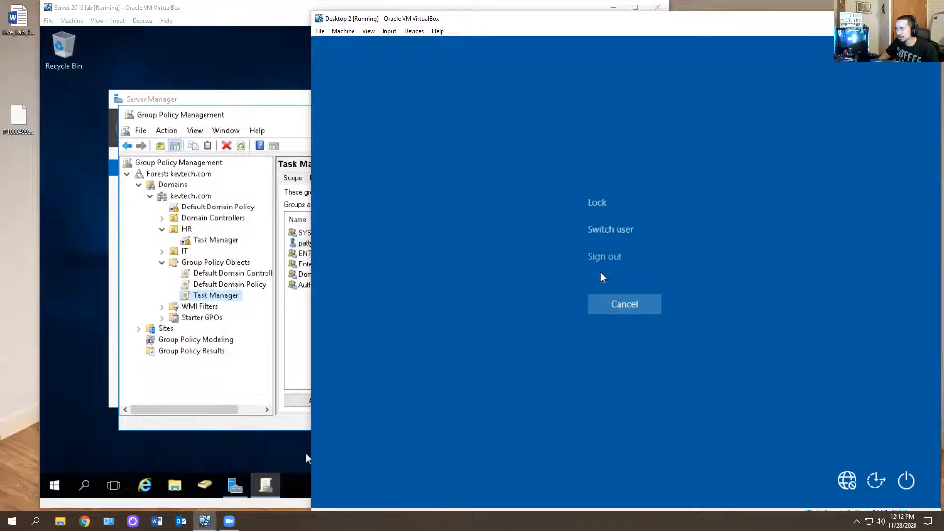
click(612, 304)
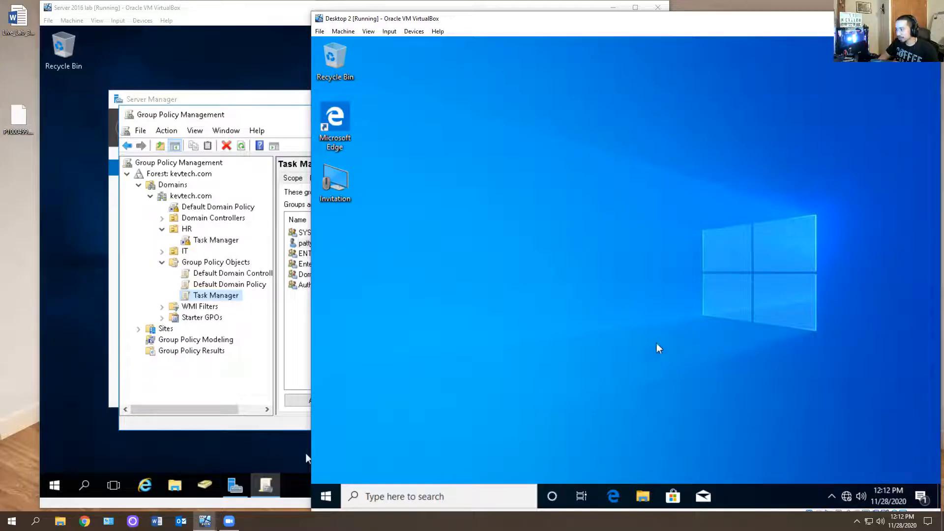
Open Command Prompt on the client and run gpresult /r to list the applied policies
click(334, 489)
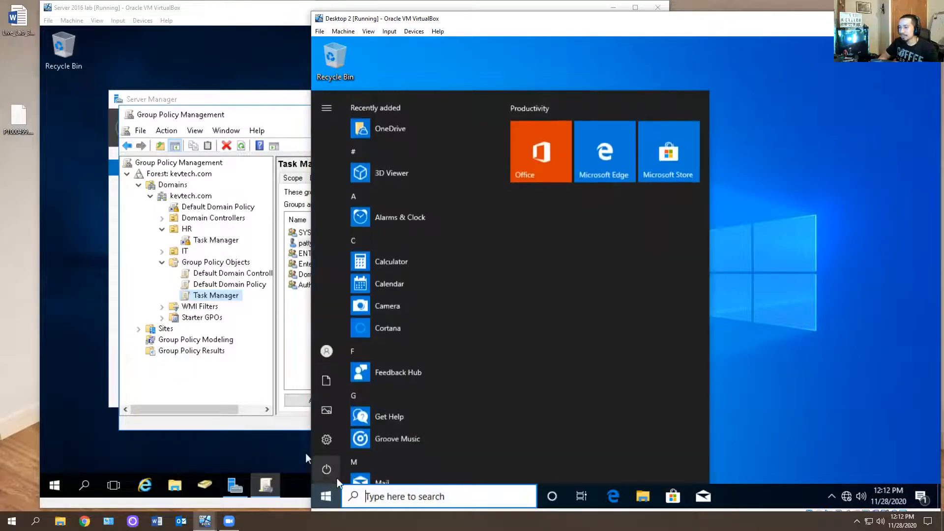
text(cmd)
key(Return)
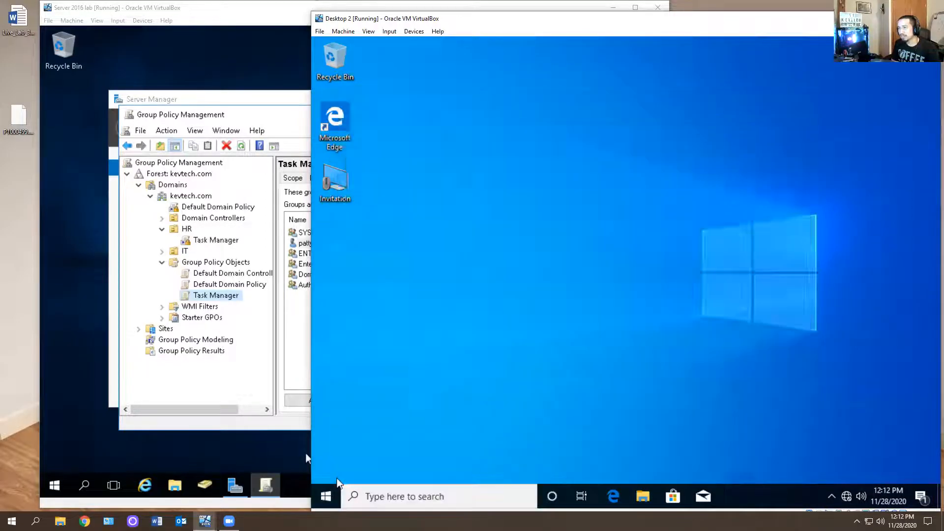
text(g)
text(p)
text(update /)
key(Return)
key(Up)
text(r)
key(BackSpace)
key(BackSpace)
key(BackSpace)
key(BackSpace)
key(BackSpace)
key(BackSpace)
key(BackSpace)
key(BackSpace)
key(BackSpace)
key(BackSpace)
text(presult /r)
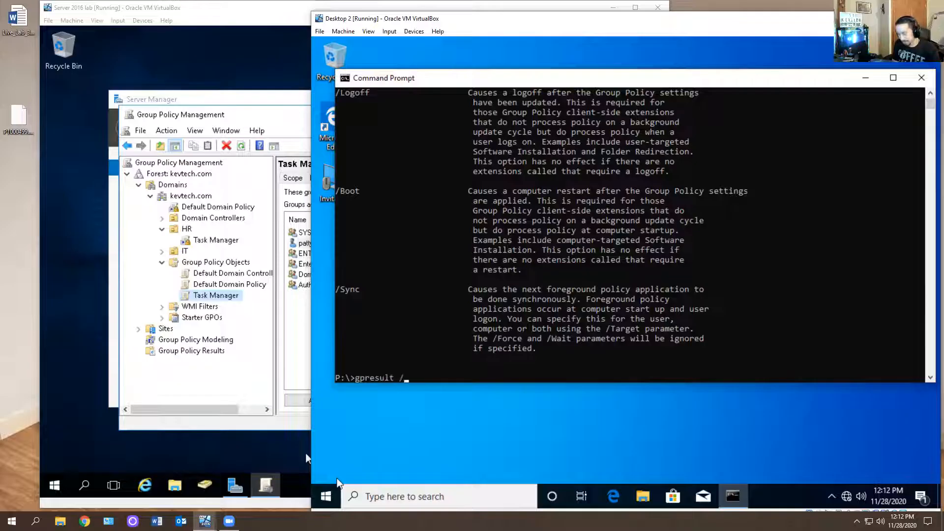
key(Return)
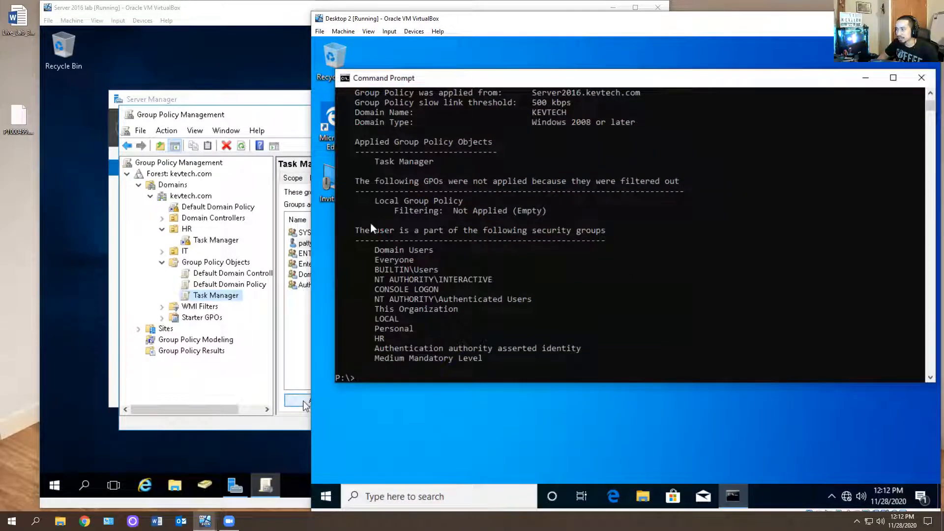
Highlight the Applied Group Policy Objects section of the output and close Command Prompt
drag(356, 140, 447, 164)
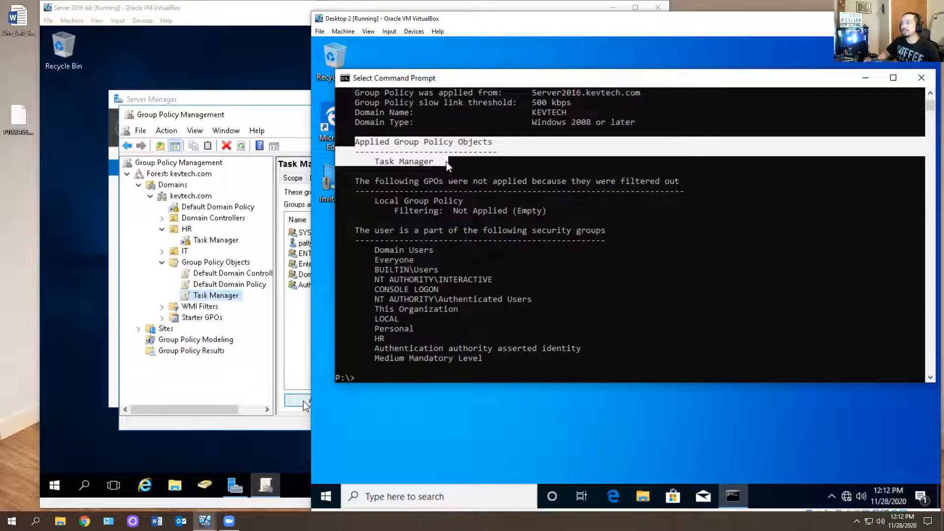
click(922, 77)
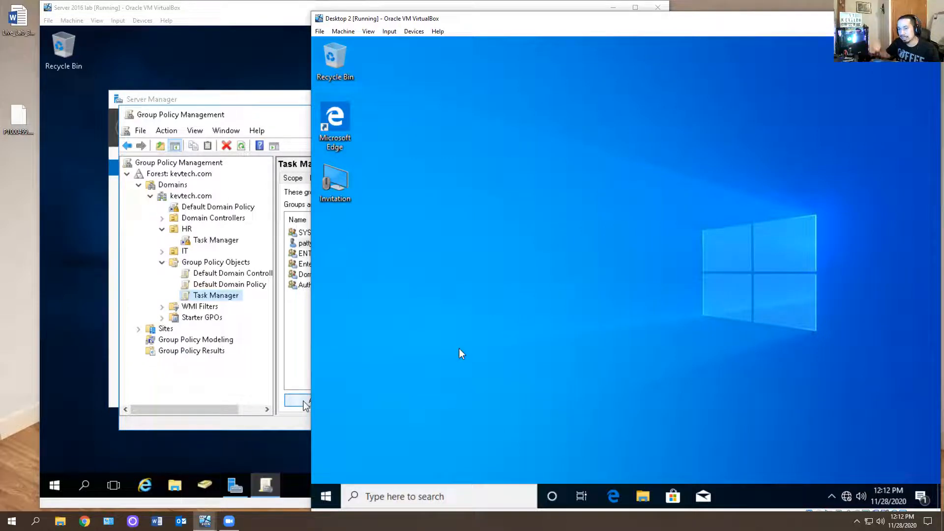
Open Command Prompt, try launching taskmgr, dismiss the resulting message and close the window
click(325, 496)
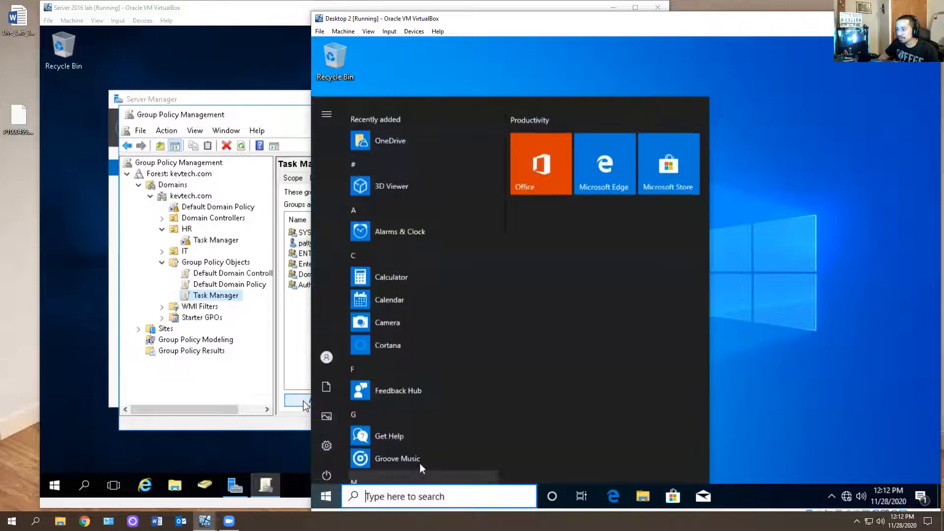
text(cmd)
key(Return)
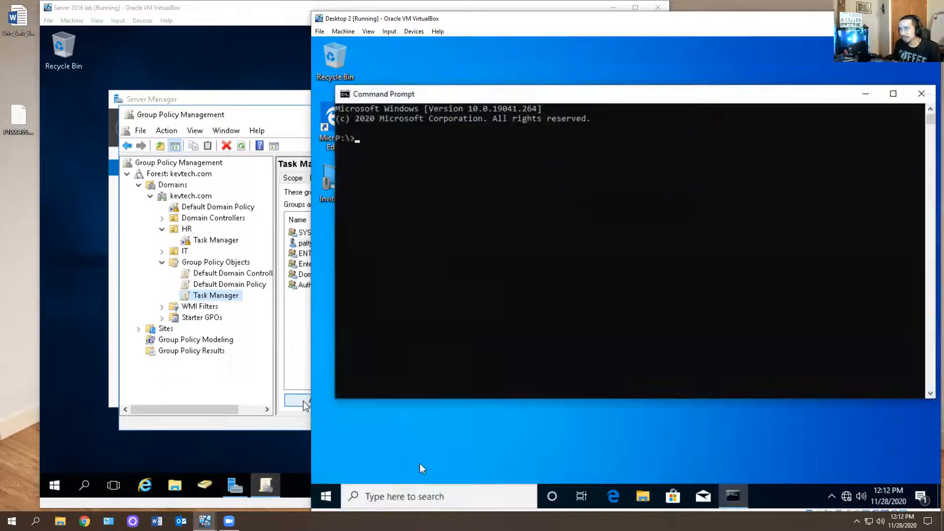
text(taskmgr)
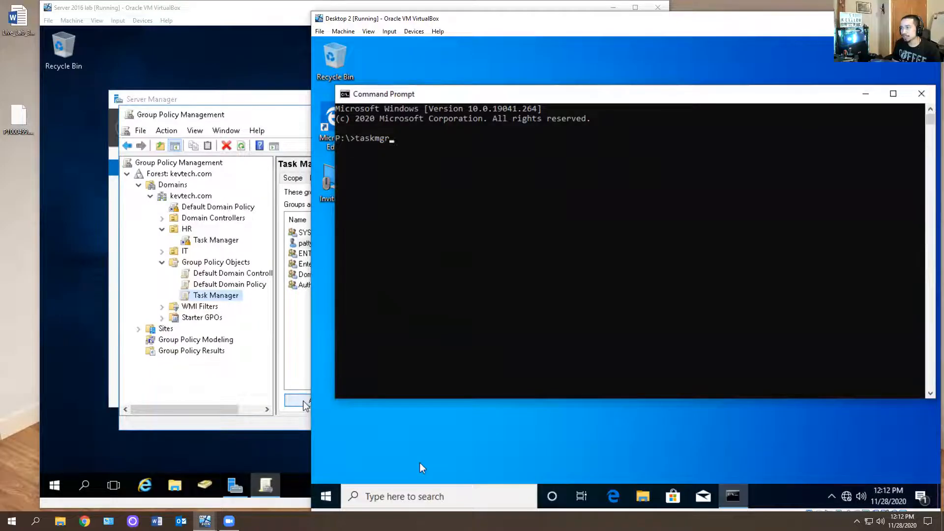
key(Return)
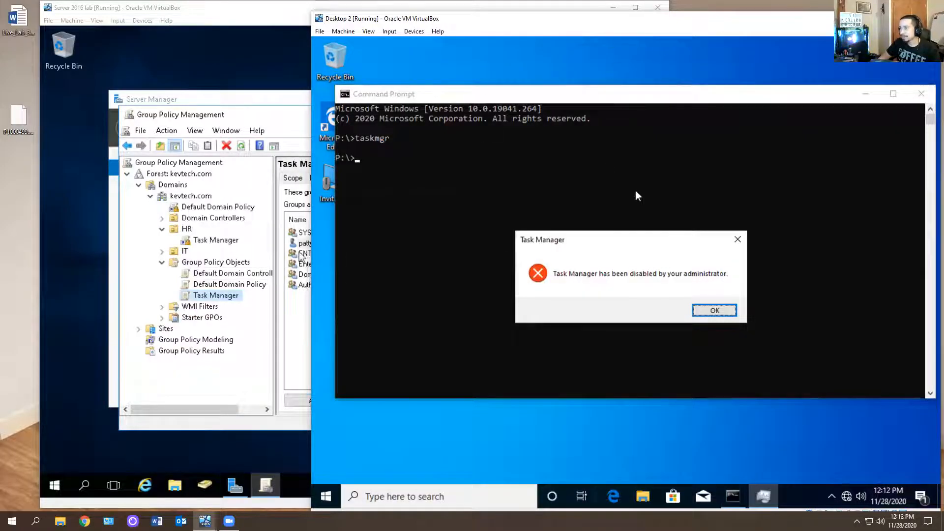
click(708, 309)
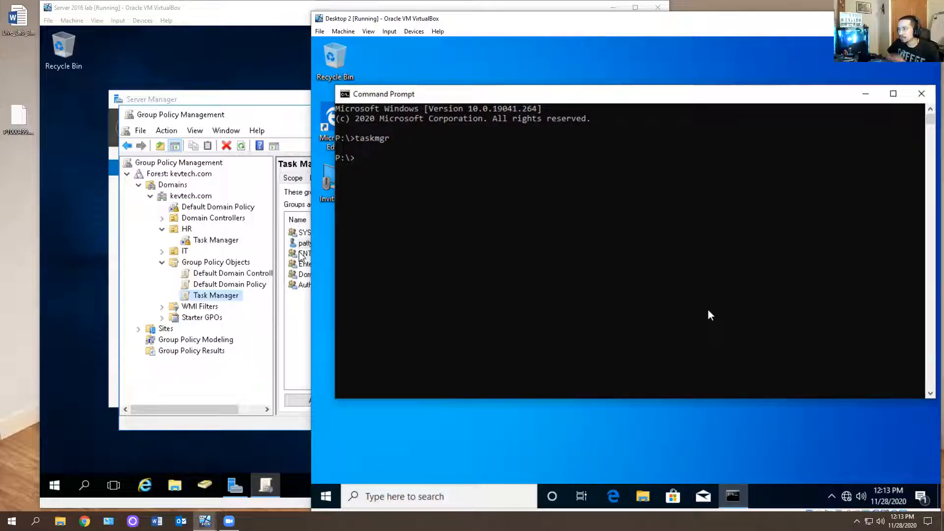
click(921, 93)
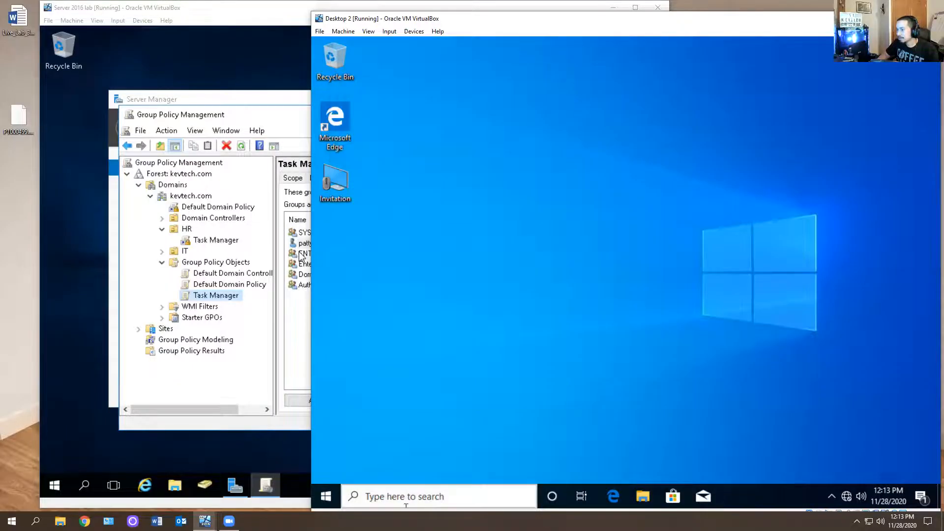
Run Command Prompt as administrator, entering the administrator user name and the account password
click(334, 493)
text(c)
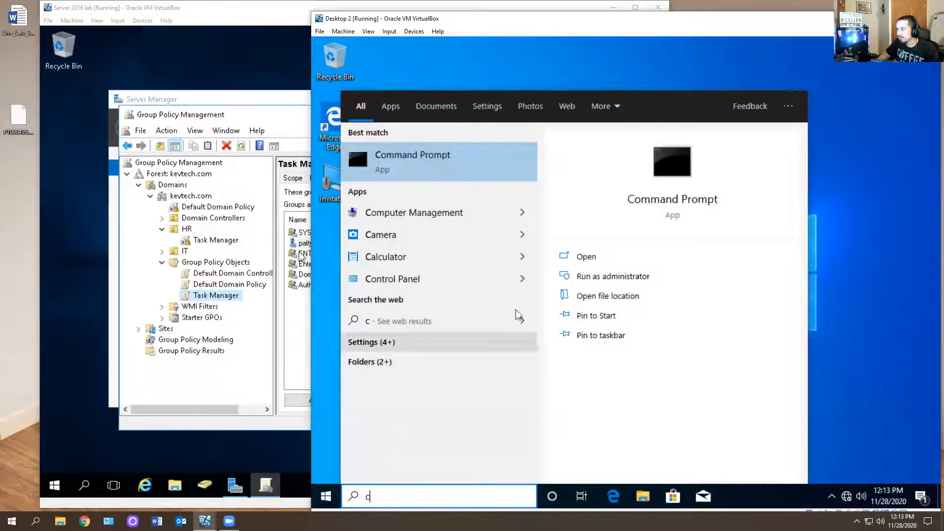
click(620, 277)
text(adm)
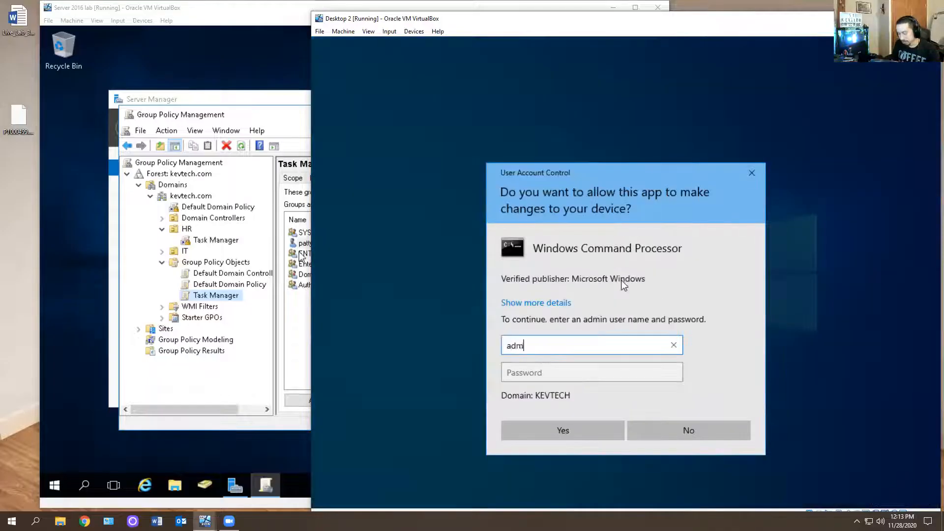
text(inistrator)
key(Tab)
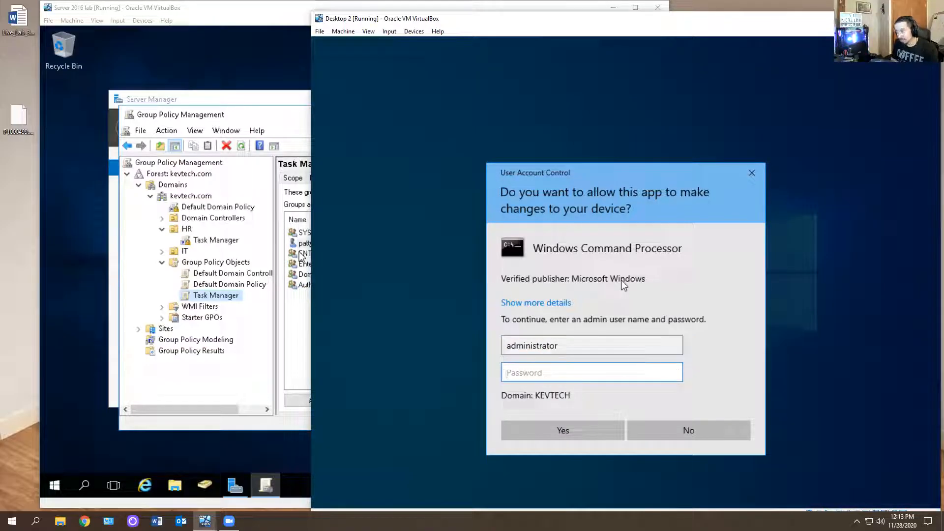
text(•••••••••)
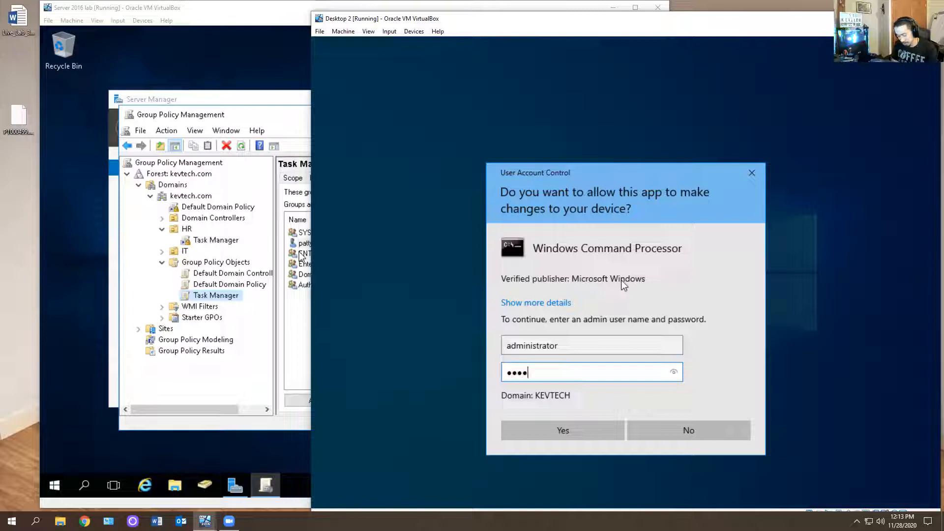
key(Return)
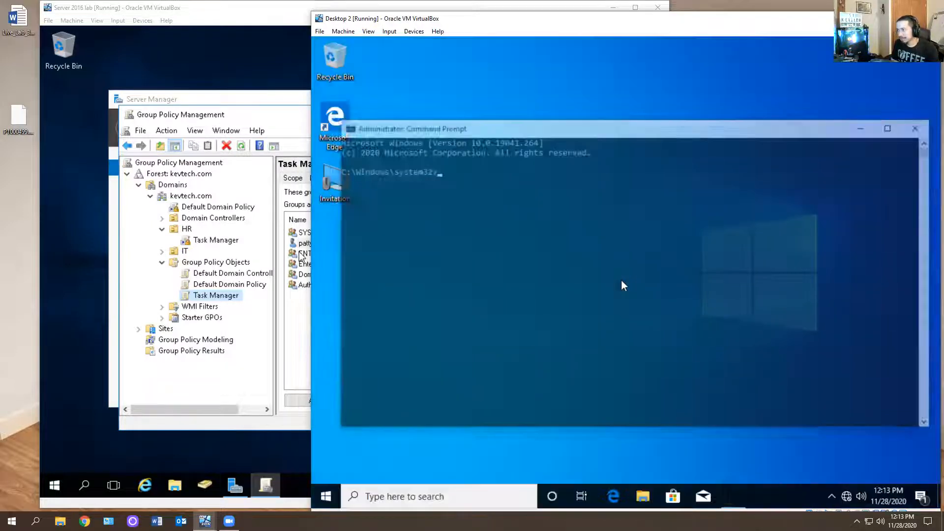
Launch taskmgr from the elevated prompt, scroll through its processes, then close Task Manager and Command Prompt
text(taskmgr)
key(Return)
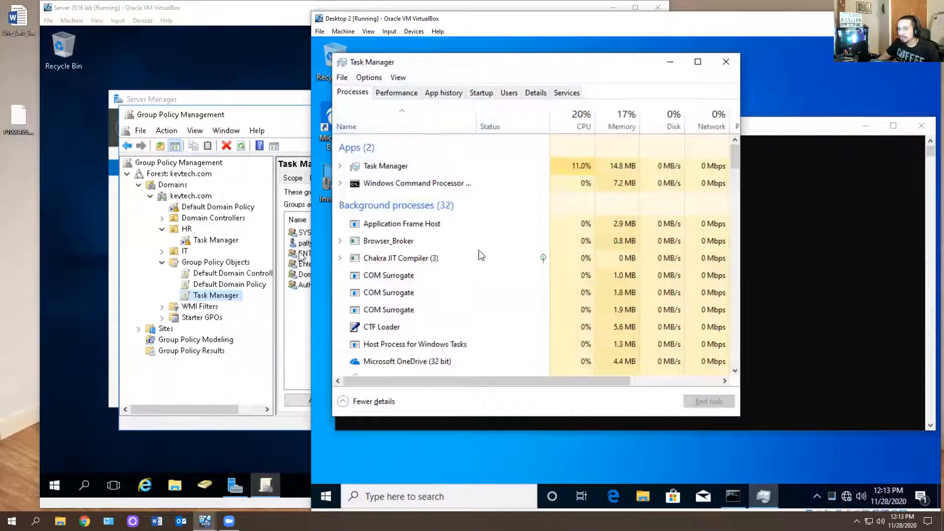
scroll(512, 305, down, 3)
scroll(515, 304, down, 6)
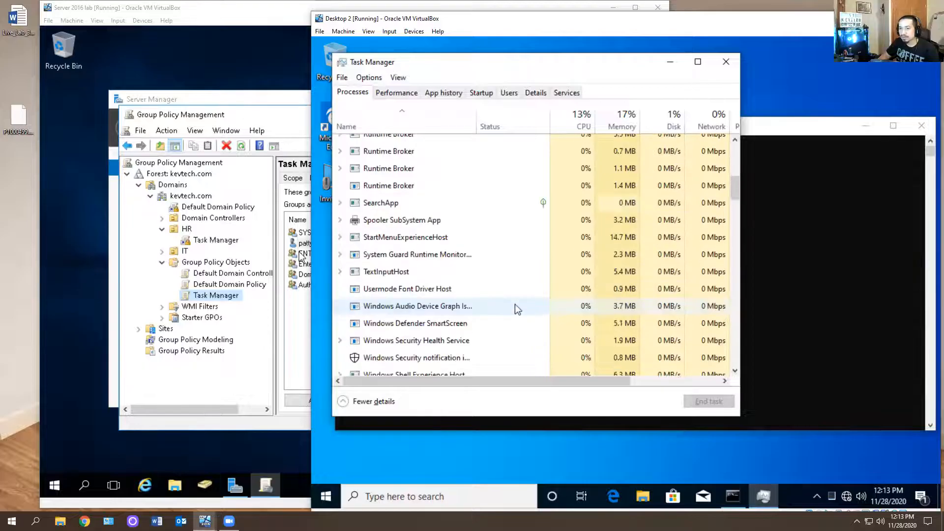
scroll(567, 284, down, 3)
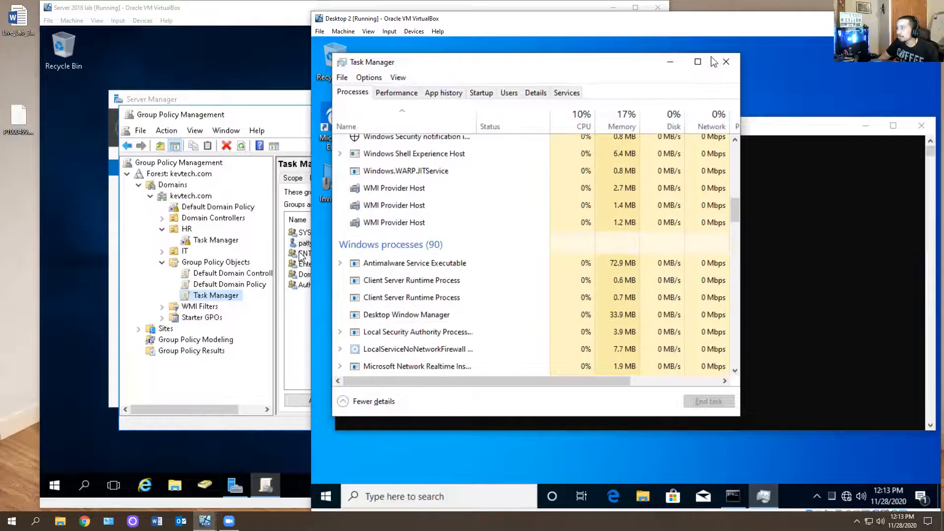
click(726, 62)
click(912, 132)
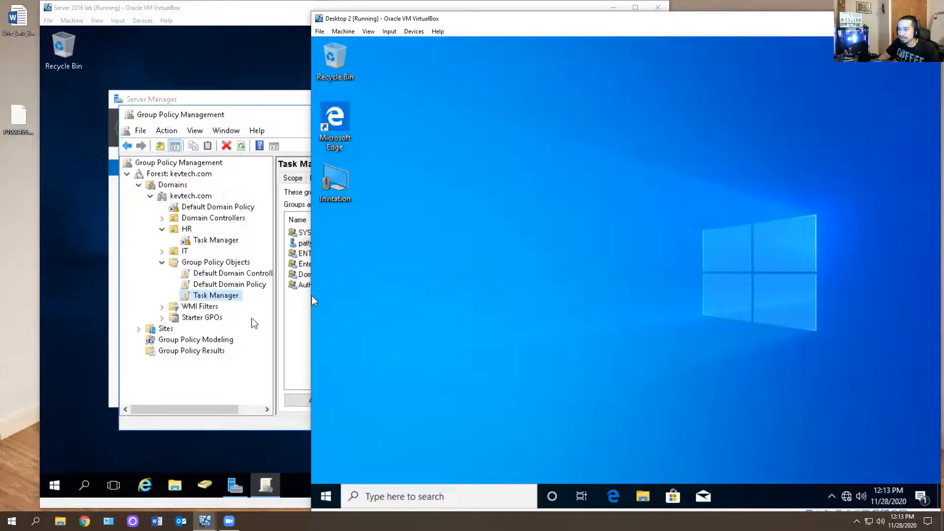
Switch to the server VM and review the HR link and delegation of the Task Manager GPO
click(305, 296)
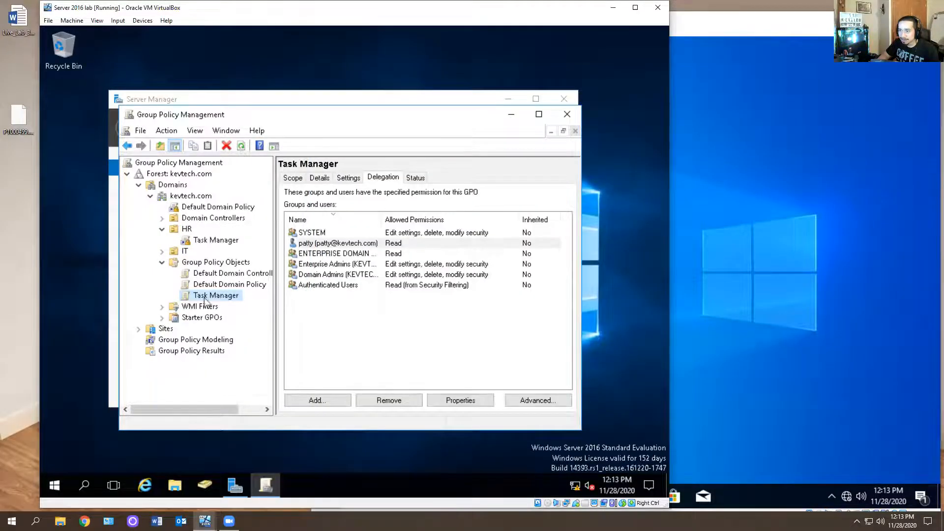
click(205, 241)
click(438, 300)
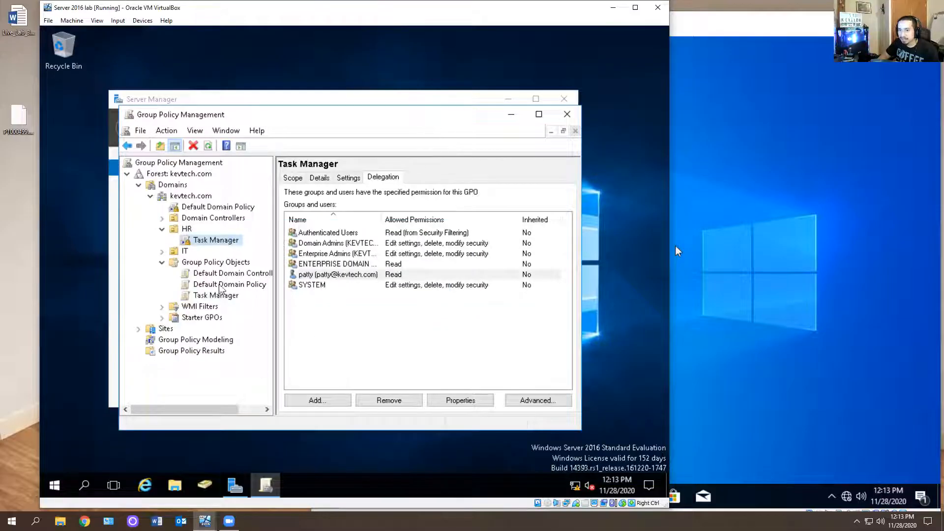
click(187, 297)
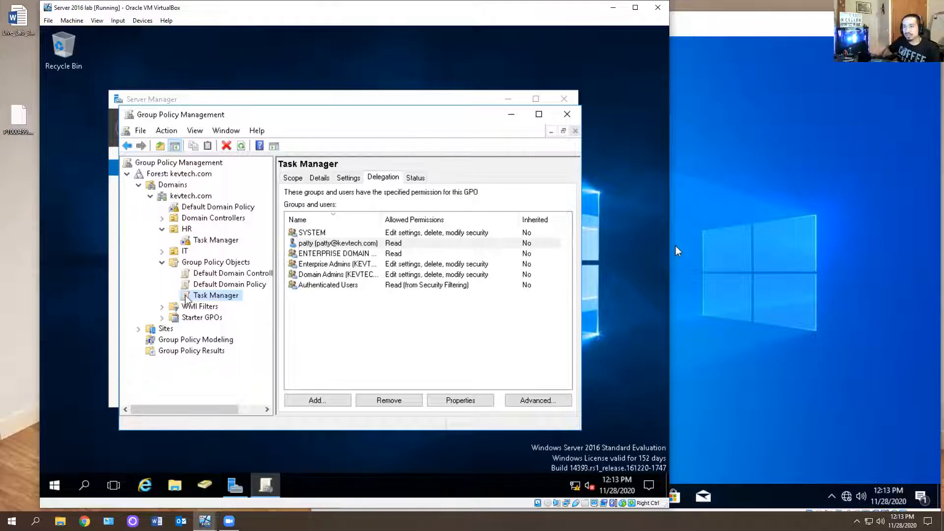
Start the Group Policy Results Wizard and choose the domain computer DESKTOP2 as the target computer
click(181, 352)
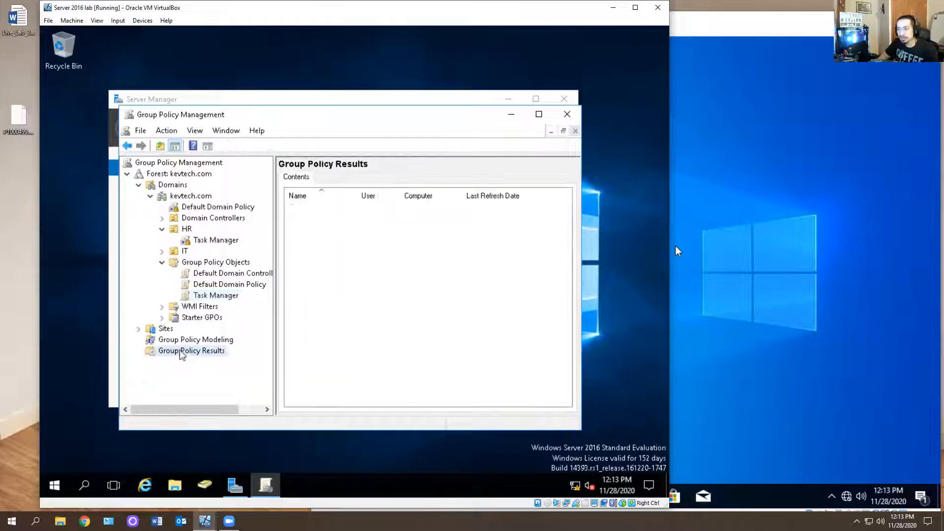
right_click(182, 352)
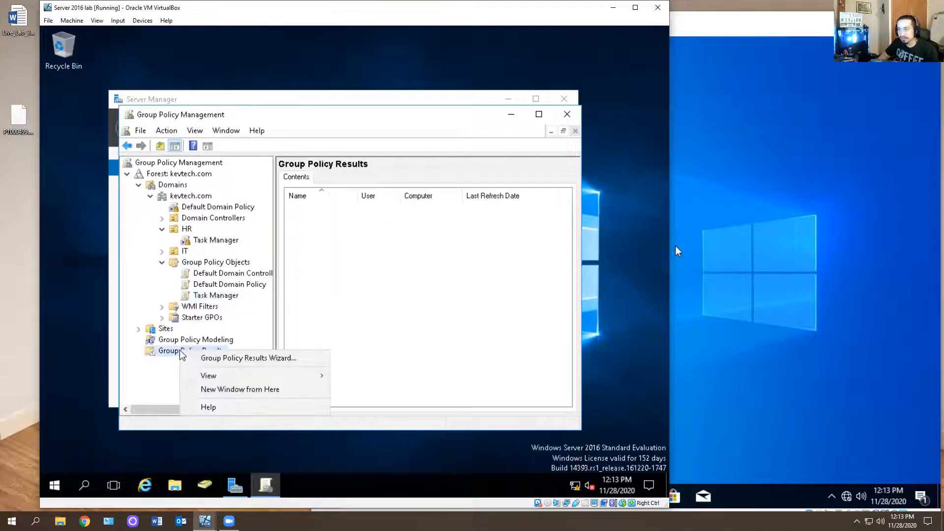
click(252, 358)
click(362, 381)
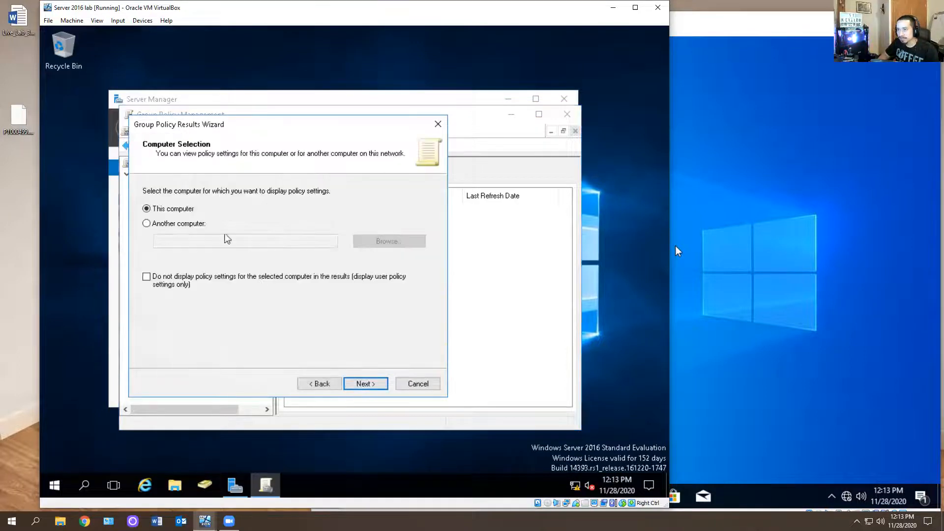
click(161, 225)
click(379, 242)
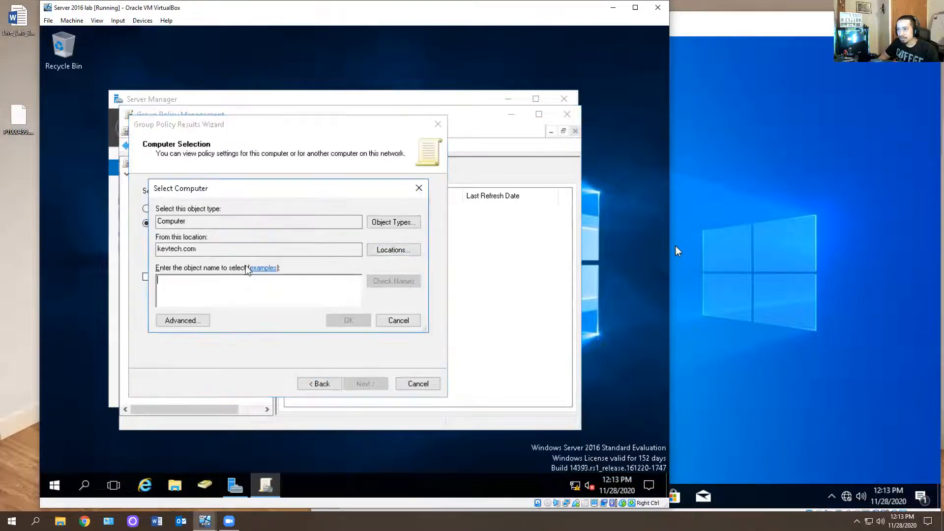
text(deskrto)
key(BackSpace)
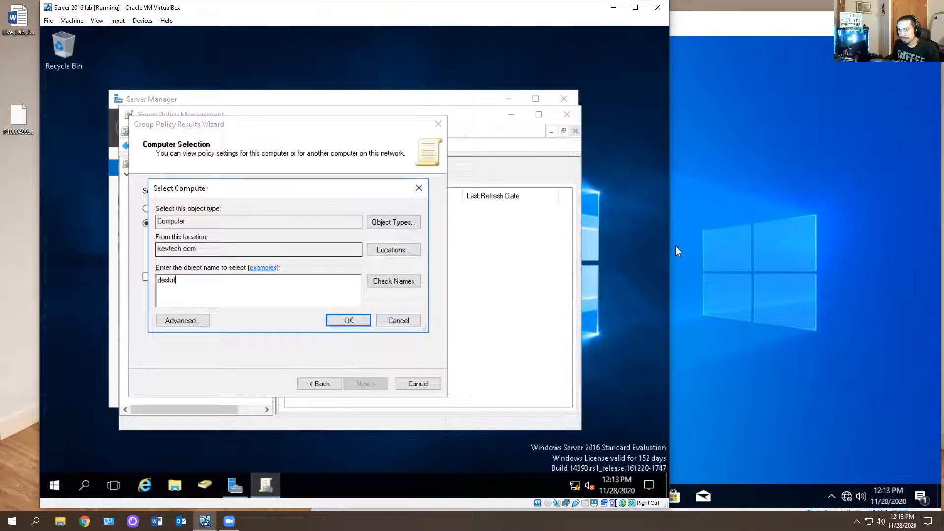
key(Return)
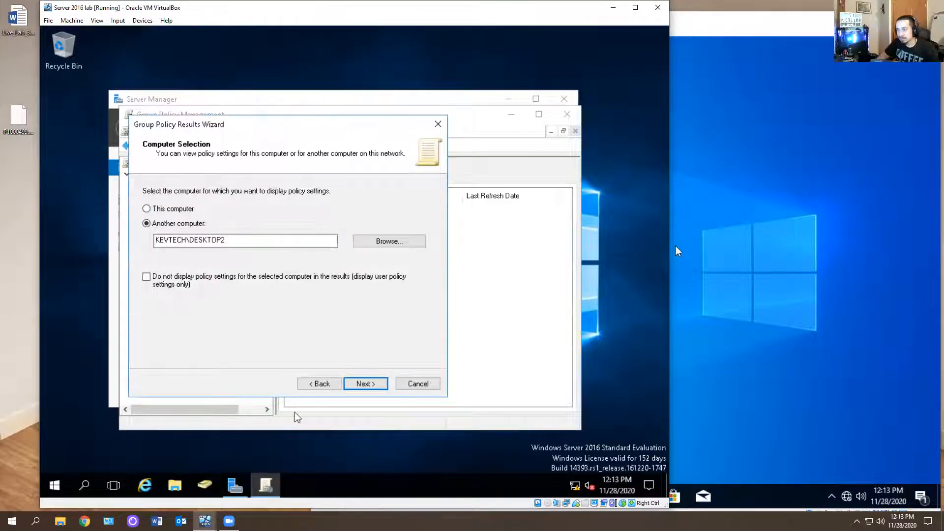
click(361, 386)
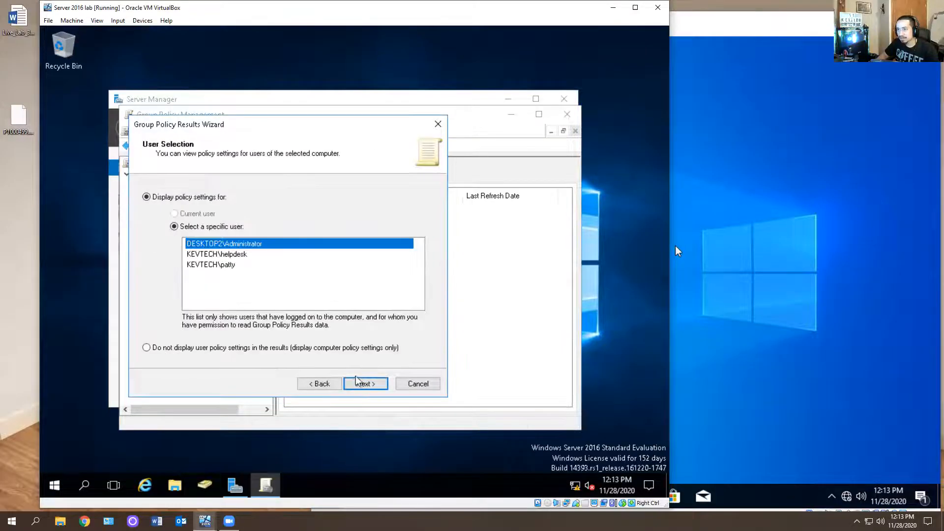
Select the HR user's account on that computer and finish the wizard to generate the results report
click(234, 269)
click(367, 382)
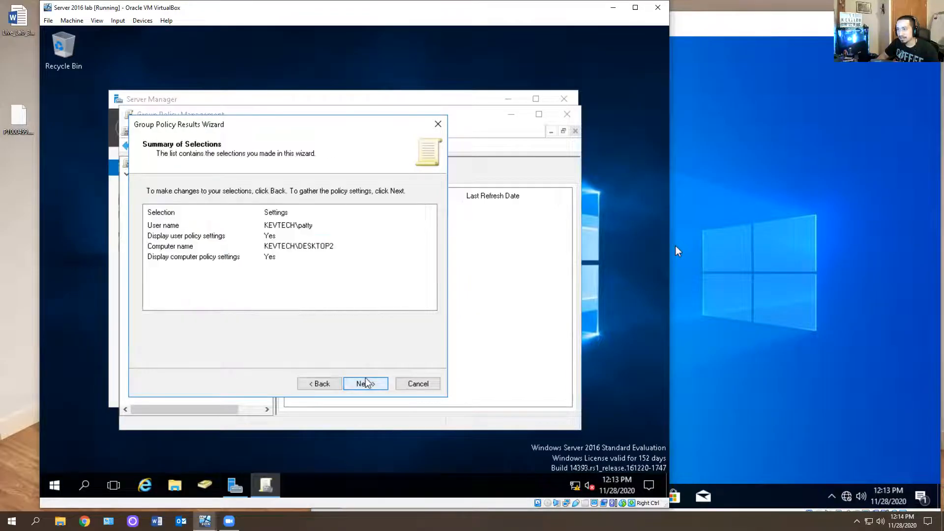
click(364, 389)
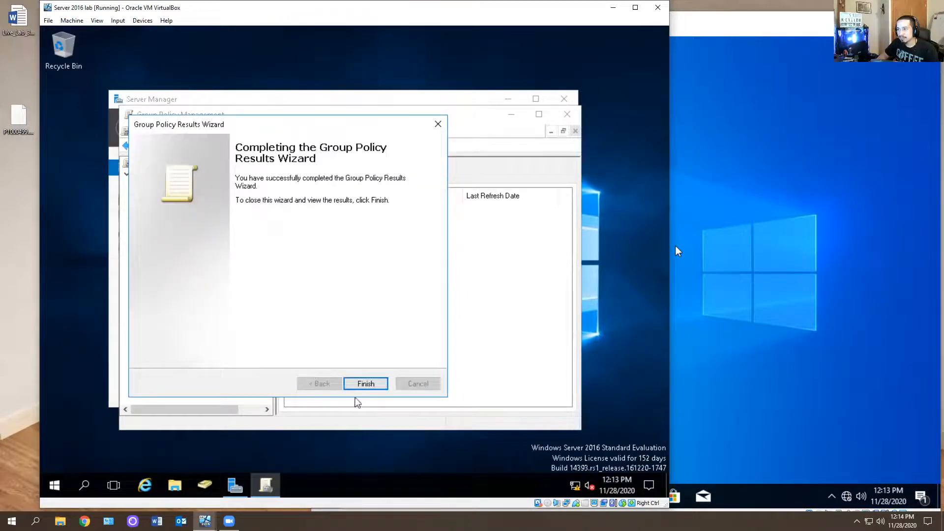
click(366, 385)
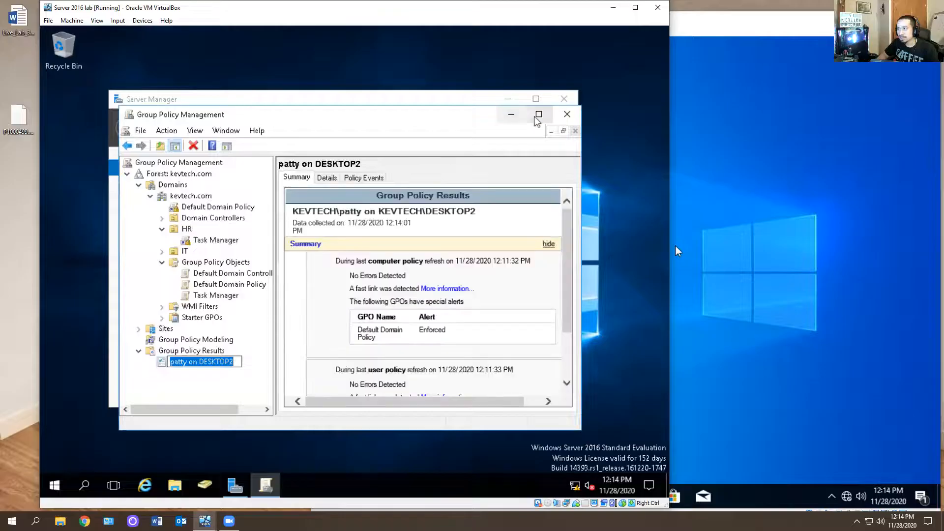
Maximize the console and examine the report summary of computer and user policy refreshes
click(539, 114)
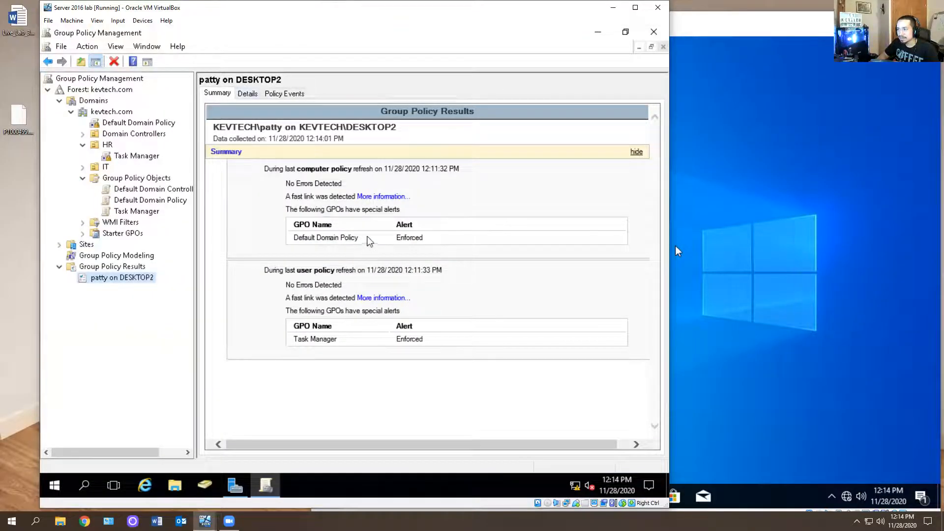
drag(413, 245, 290, 225)
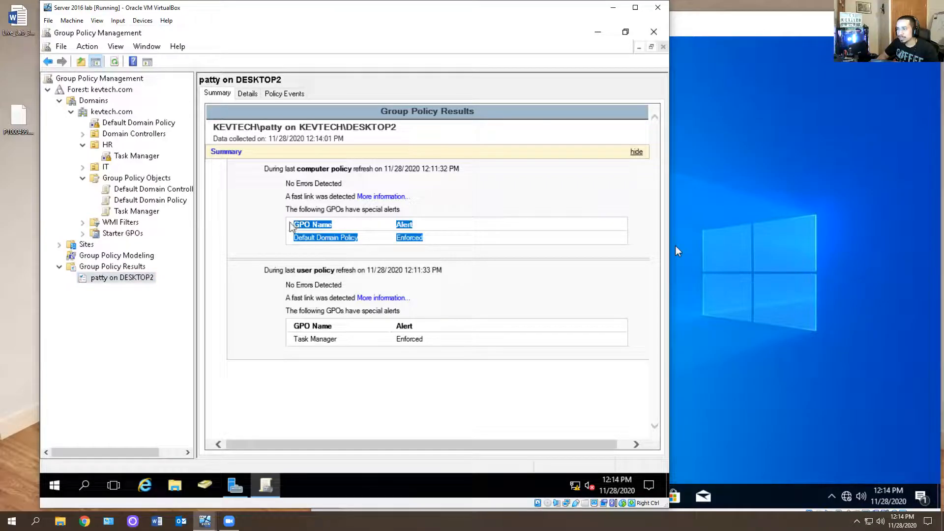
click(353, 242)
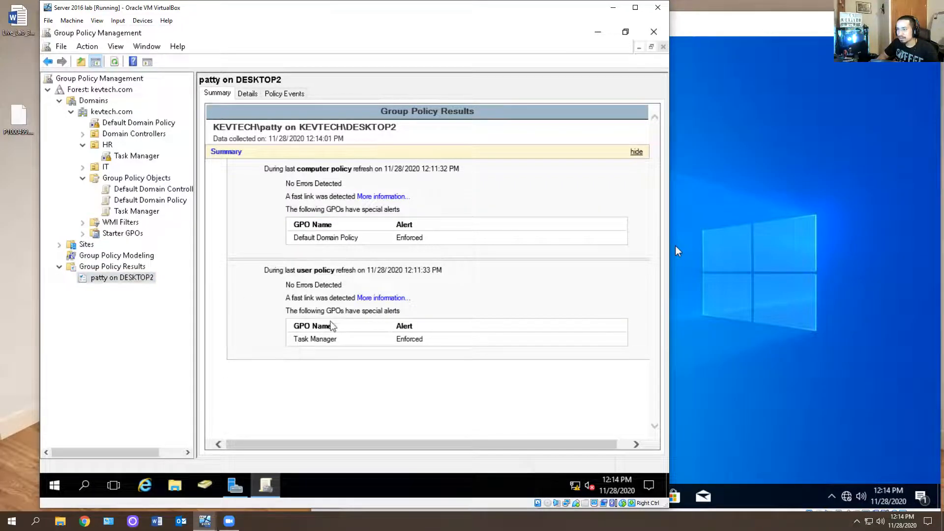
drag(443, 345, 290, 315)
click(383, 297)
click(535, 57)
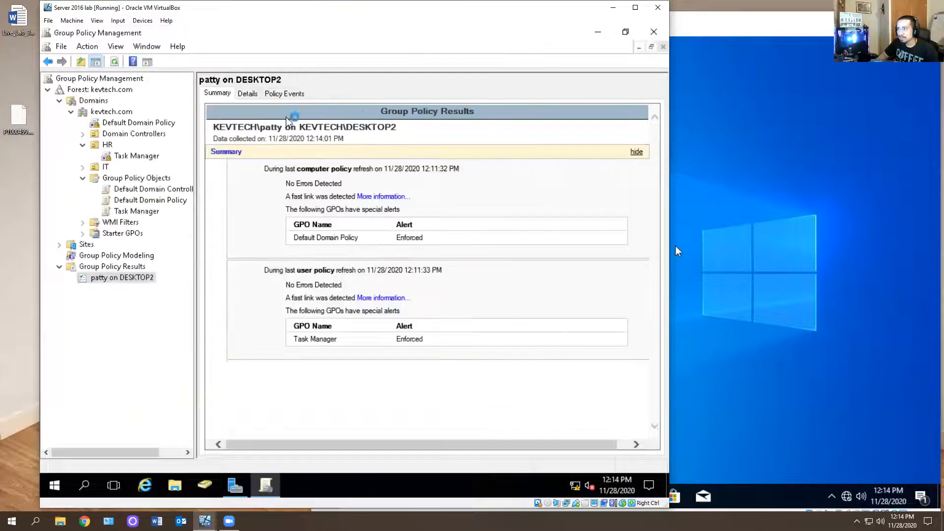
Open the detailed report, expand all sections, and examine the computer's password and account lockout policy settings
click(244, 94)
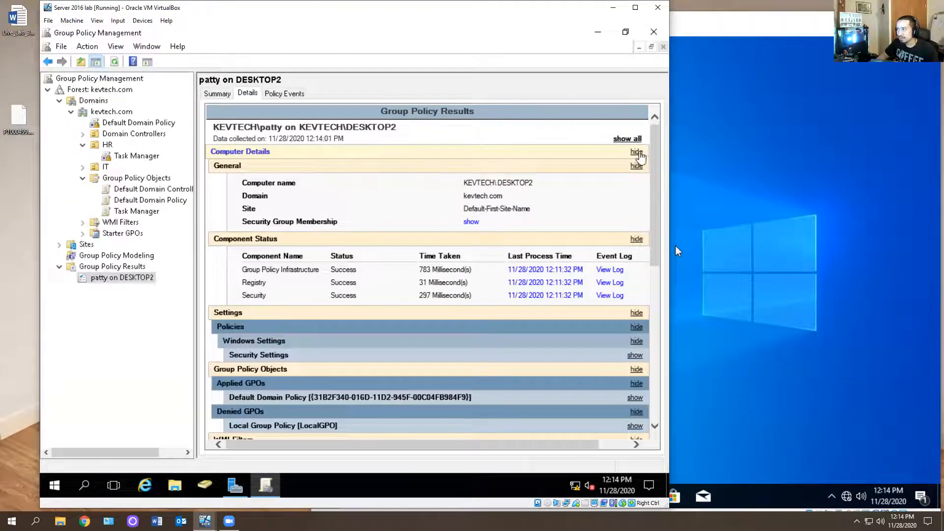
click(628, 139)
click(628, 140)
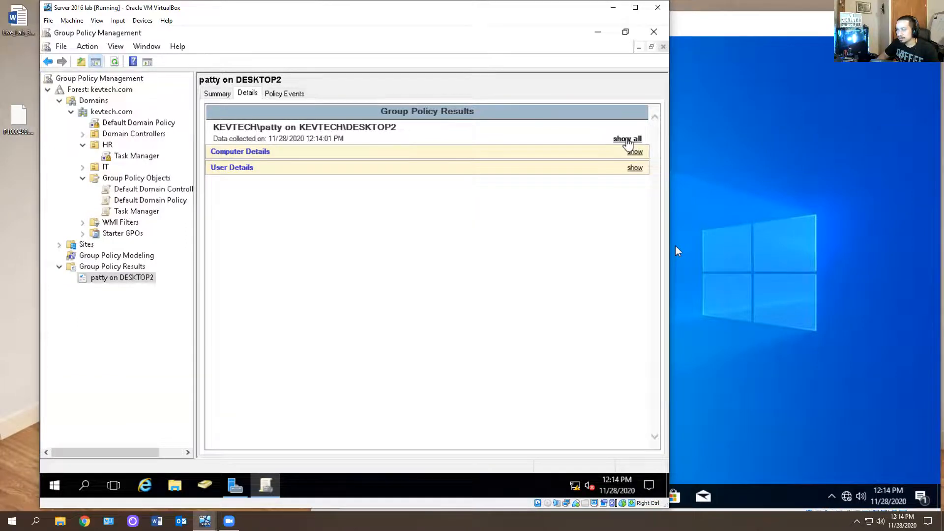
click(628, 142)
scroll(379, 237, down, 3)
scroll(332, 268, down, 3)
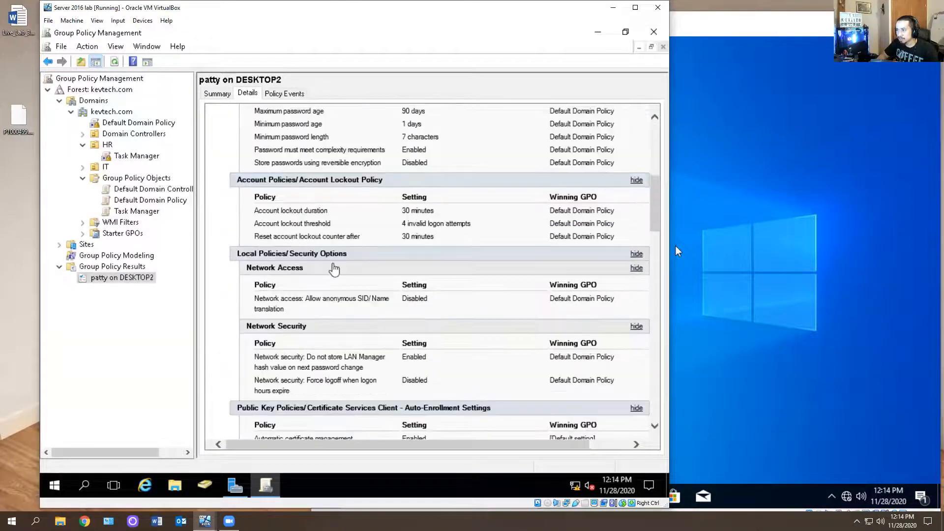
scroll(333, 270, up, 5)
scroll(357, 318, down, 2)
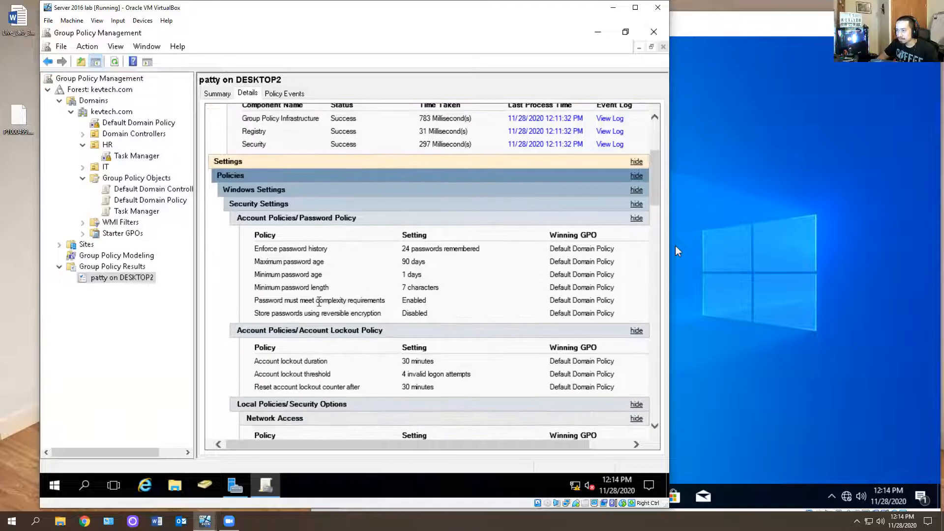
drag(479, 249, 398, 266)
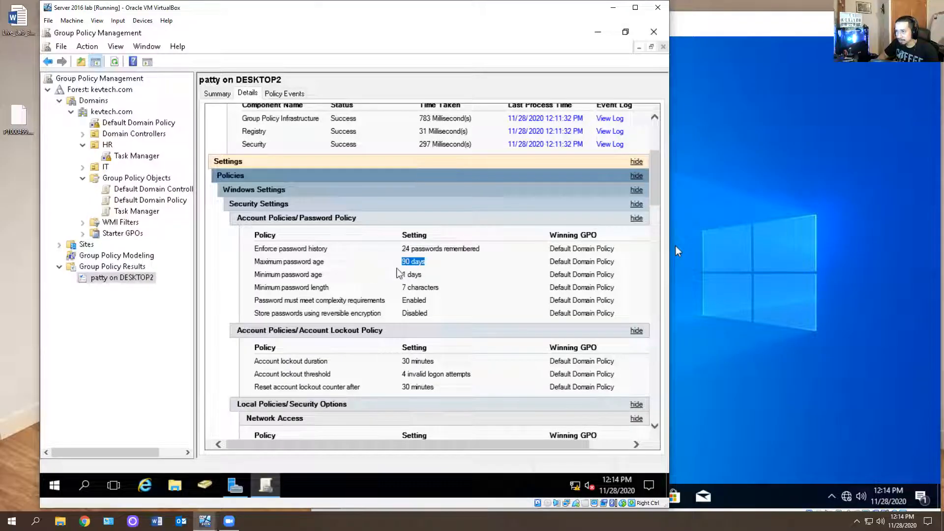
drag(429, 288, 349, 279)
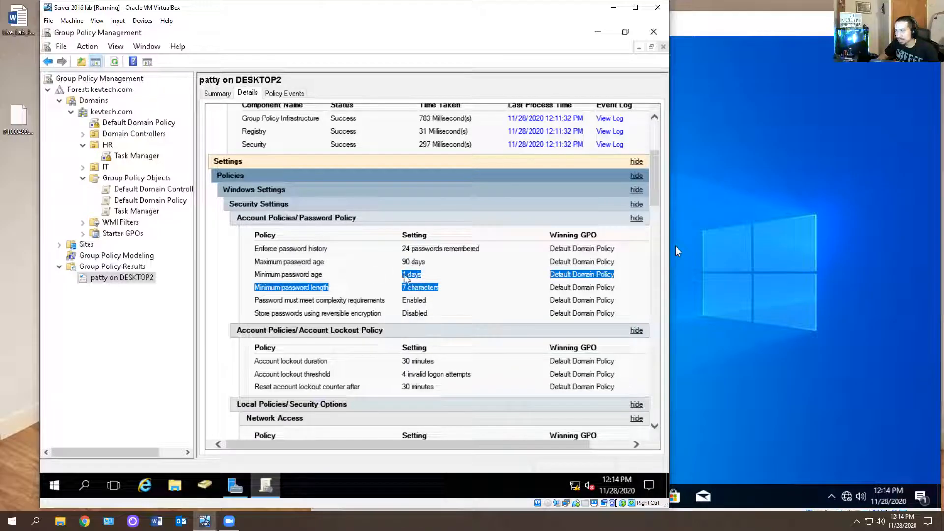
click(410, 287)
drag(448, 299, 402, 287)
scroll(338, 286, down, 3)
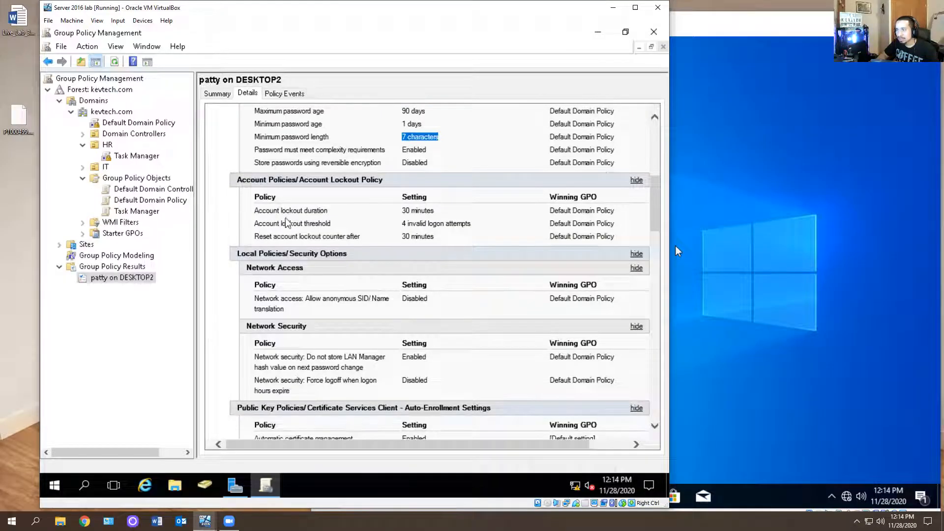
drag(439, 217, 402, 211)
click(468, 226)
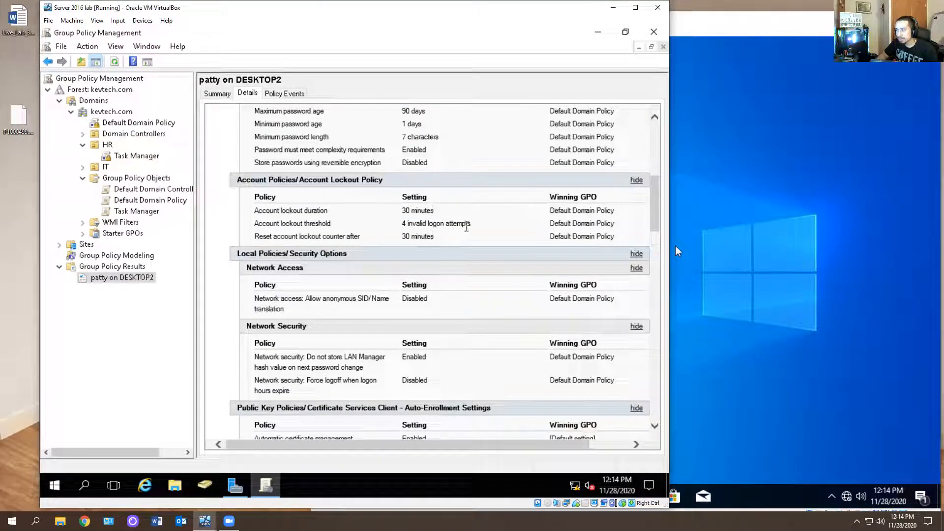
drag(466, 227, 401, 225)
Scroll through the remaining details to examine the user policy settings and the applied and denied GPOs
scroll(391, 227, down, 2)
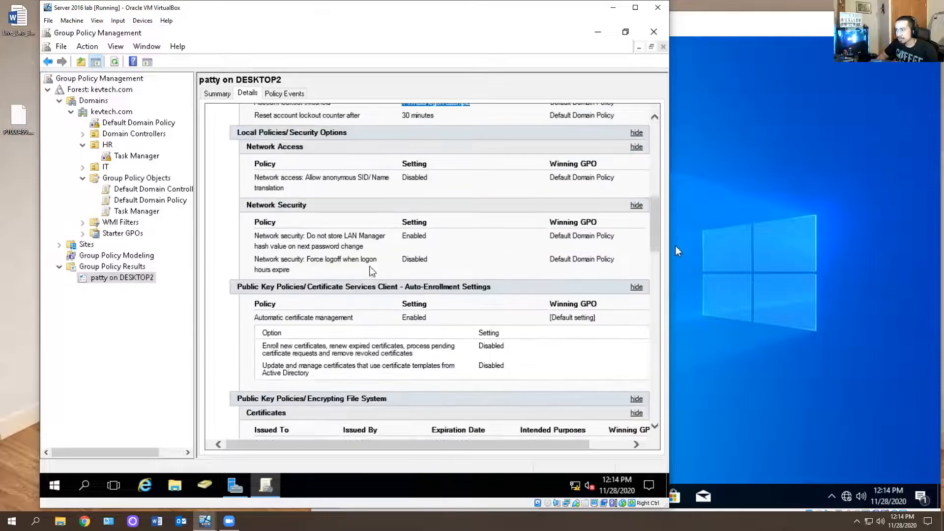
scroll(364, 256, down, 2)
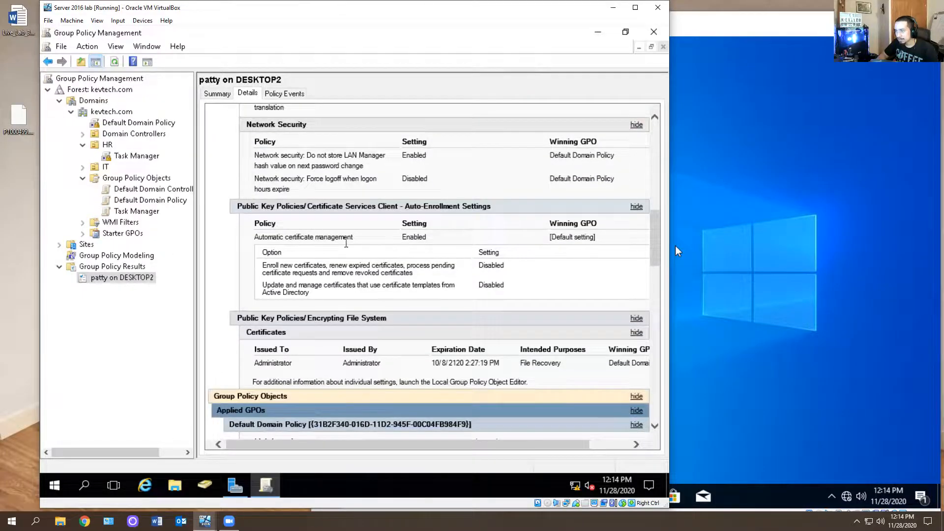
scroll(346, 243, down, 5)
scroll(393, 251, down, 4)
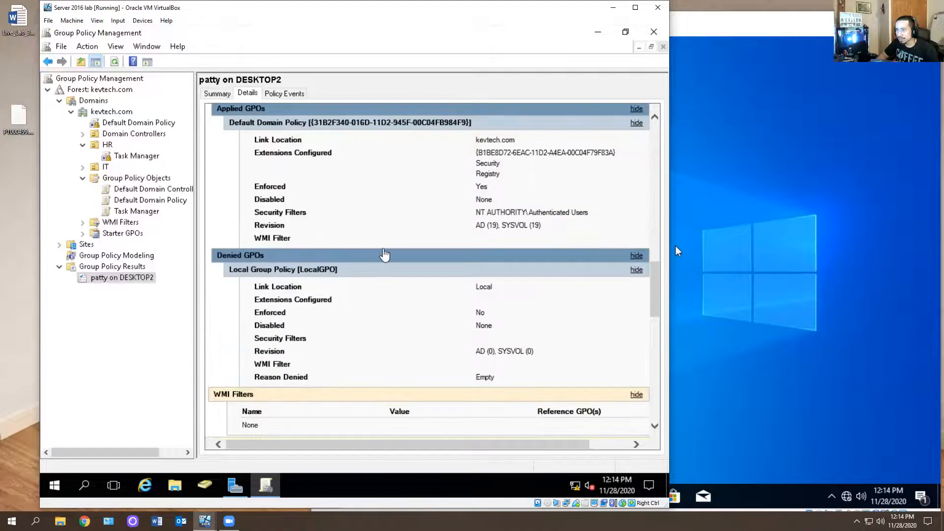
scroll(349, 251, up, 3)
scroll(329, 255, down, 3)
scroll(327, 255, down, 5)
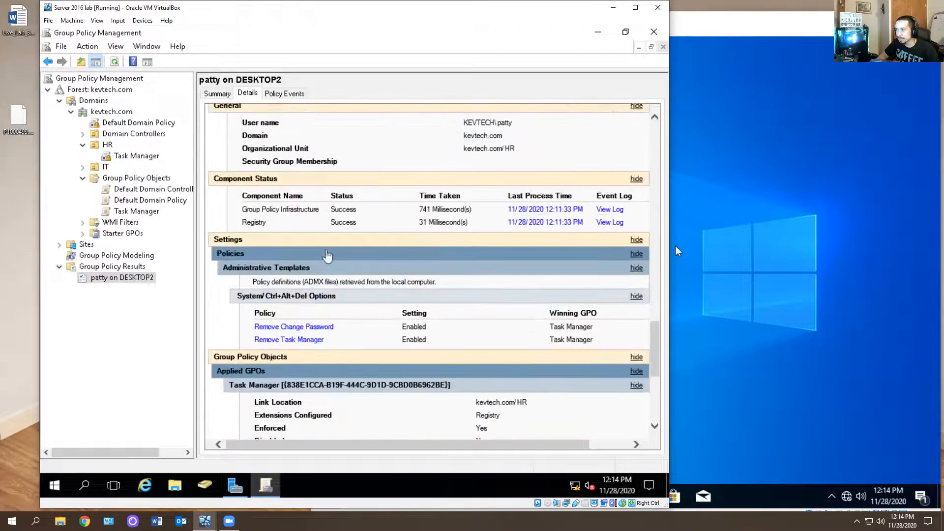
scroll(413, 222, down, 1)
scroll(388, 239, down, 1)
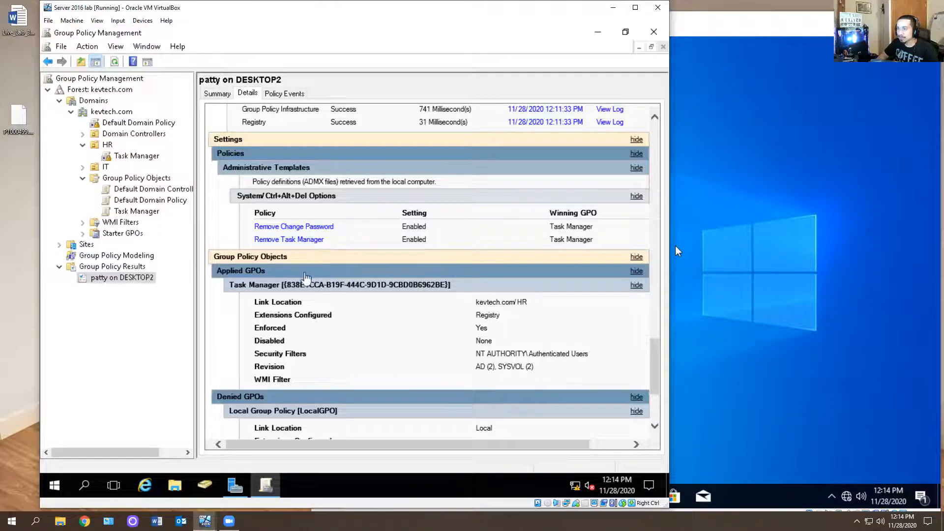
scroll(389, 278, down, 3)
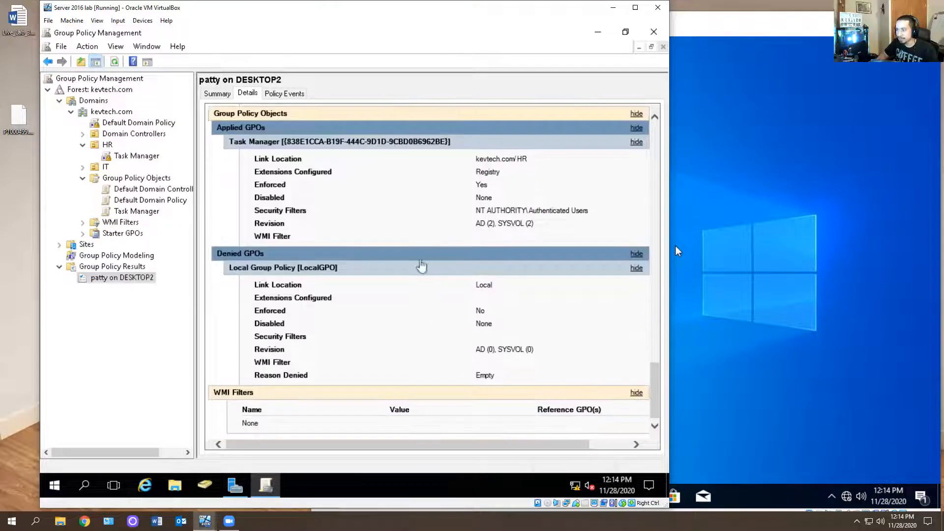
scroll(432, 258, up, 20)
scroll(426, 261, down, 10)
scroll(426, 268, up, 2)
scroll(420, 280, up, 3)
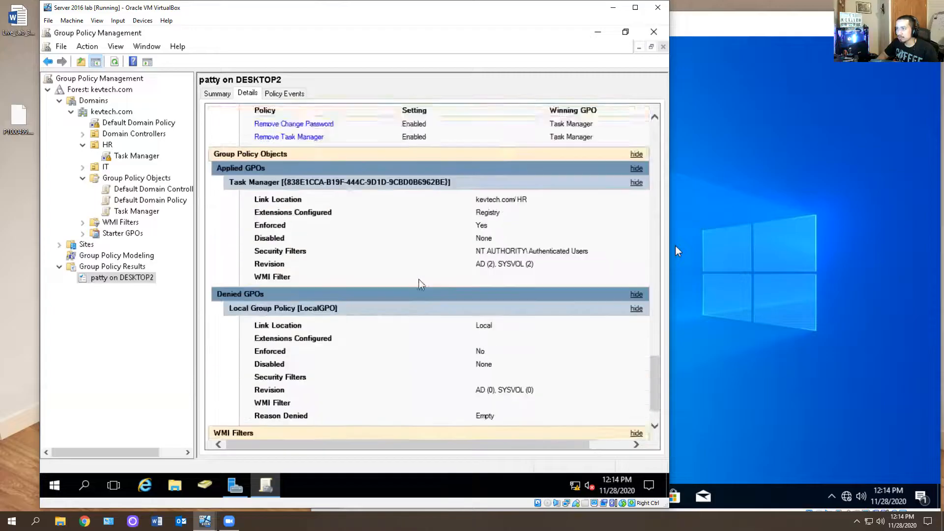
scroll(419, 282, down, 3)
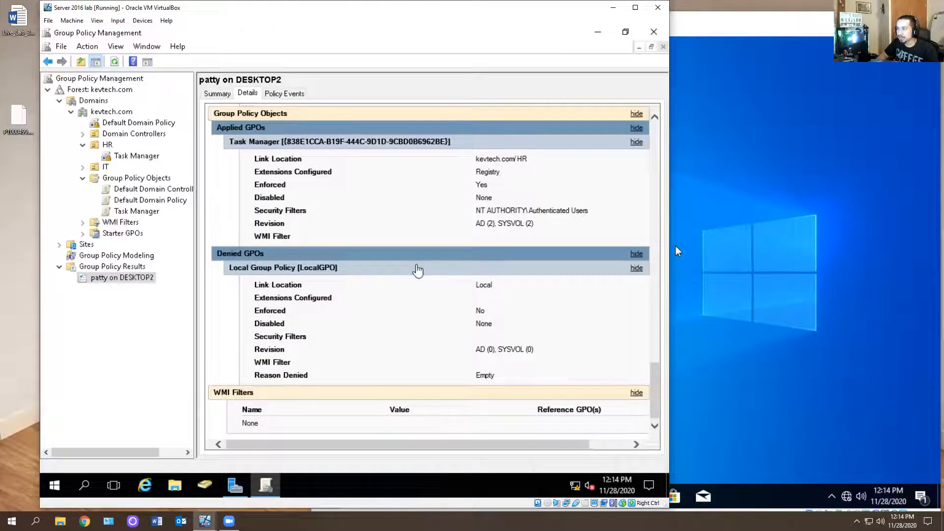
Delete the generated Group Policy Results report
right_click(105, 277)
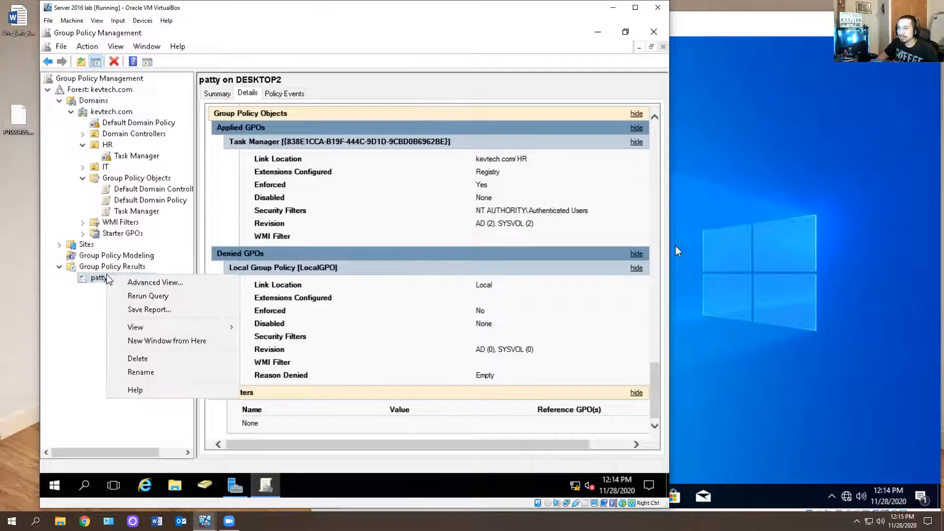
click(137, 358)
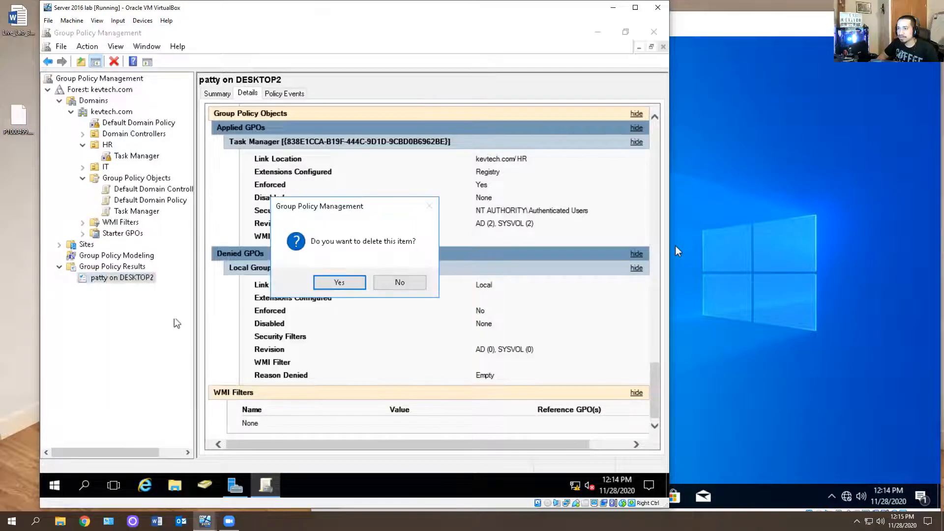
click(337, 281)
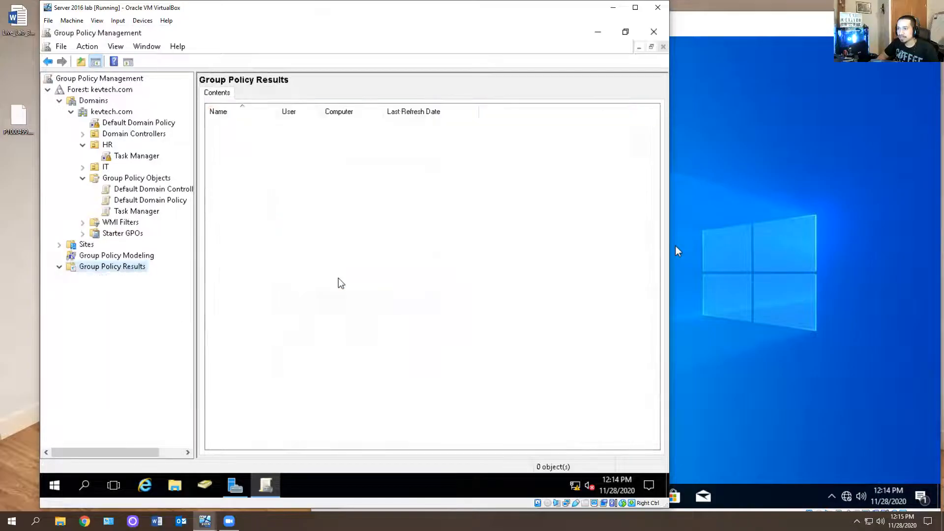
Close Group Policy Management and open Active Directory Users and Computers from the server tools
click(653, 32)
click(489, 128)
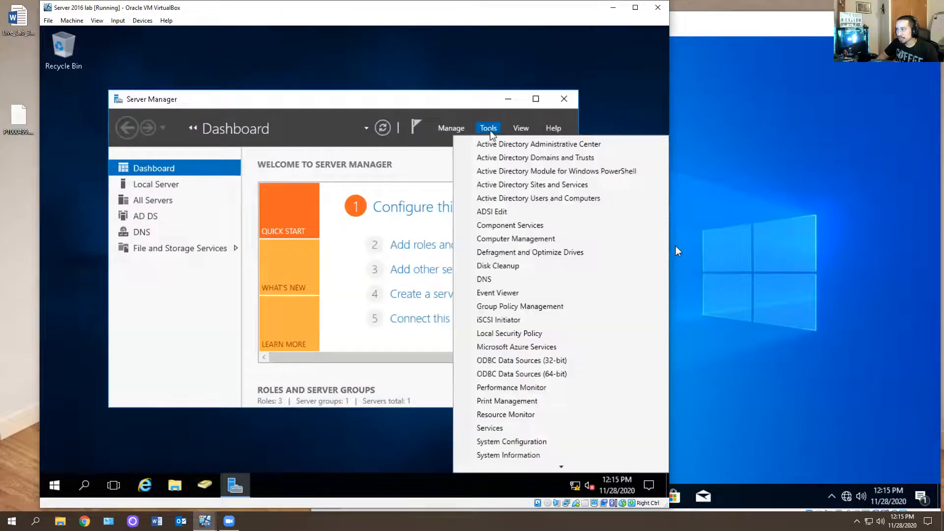
click(522, 199)
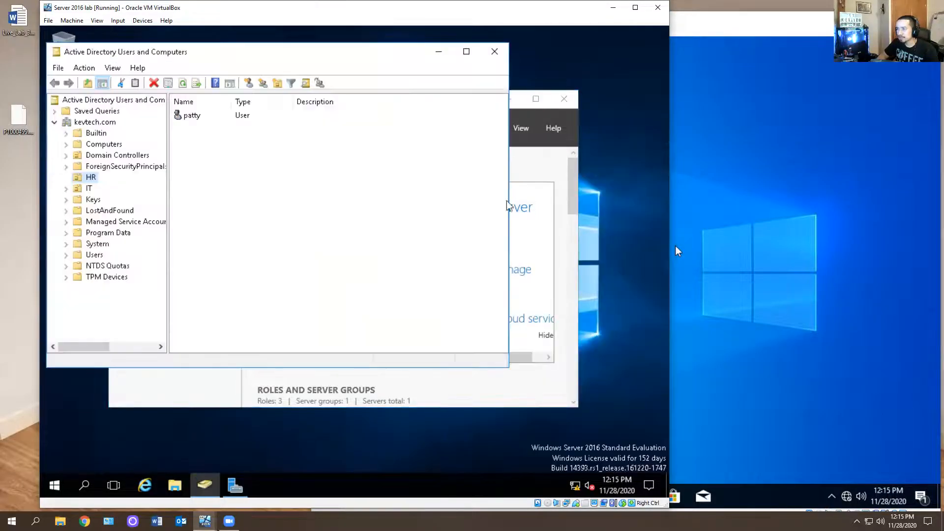
Run the Resultant Set of Policy logging wizard for the HR user on another computer, desktop2
right_click(200, 119)
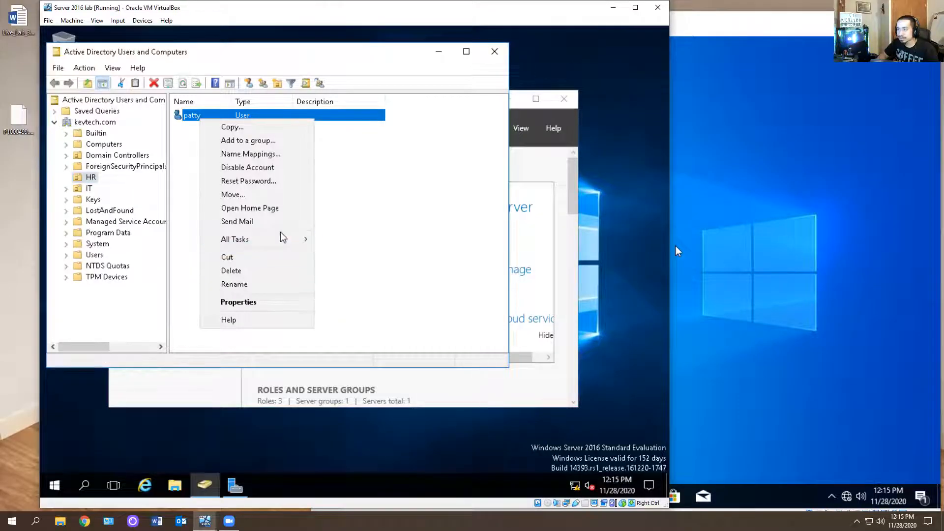
mouse_move(295, 239)
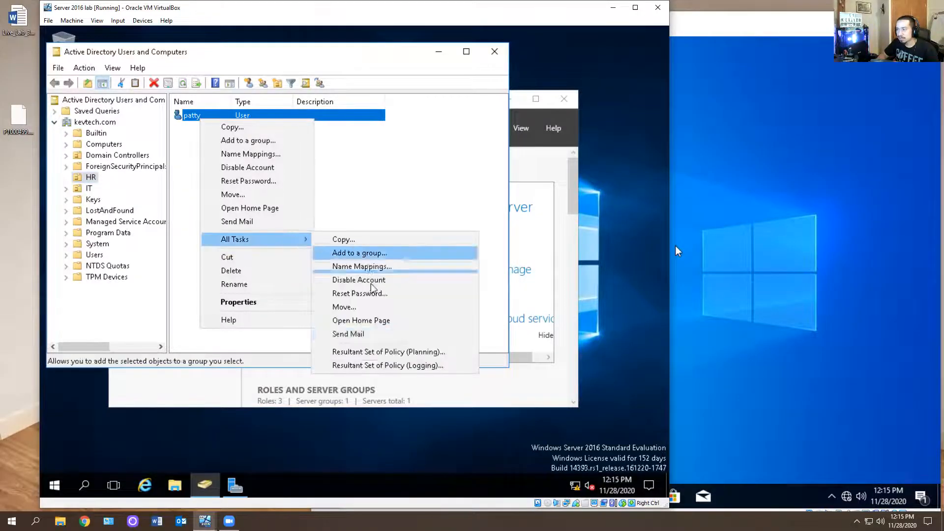
click(398, 366)
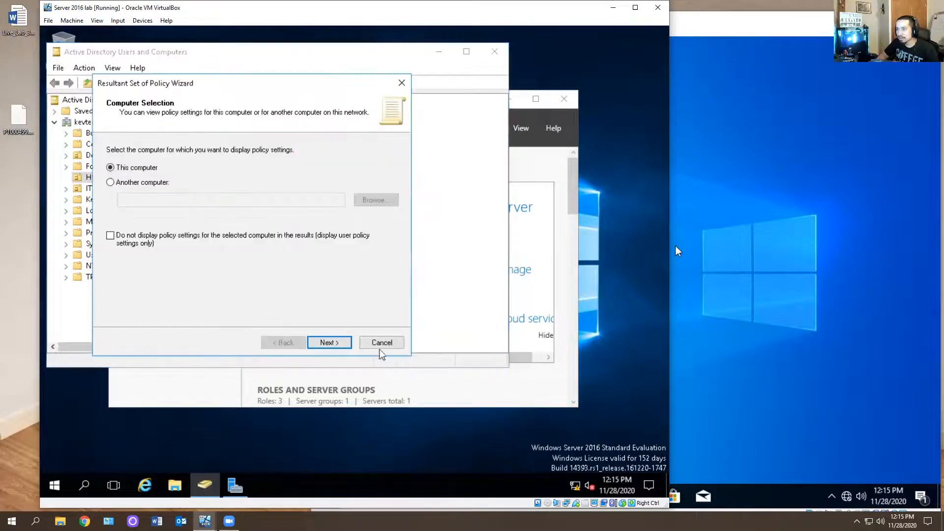
click(154, 183)
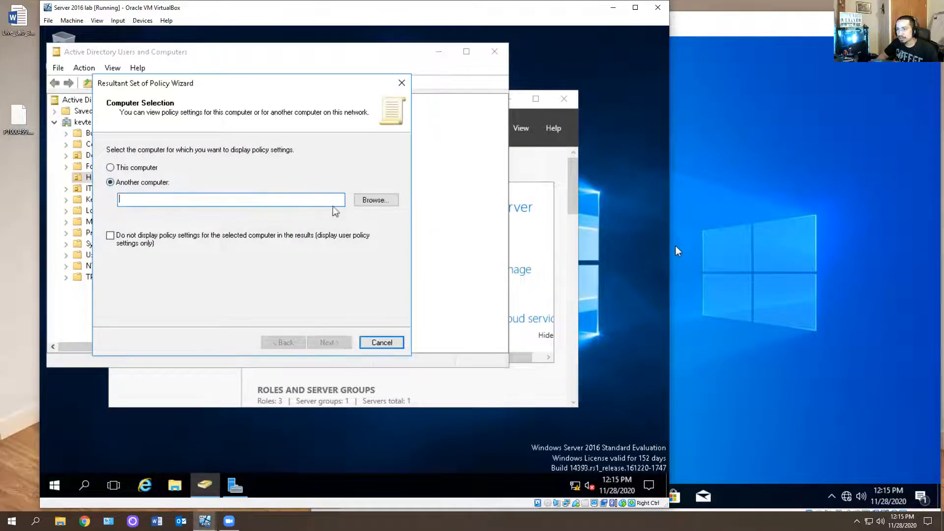
click(377, 199)
text(desktop2)
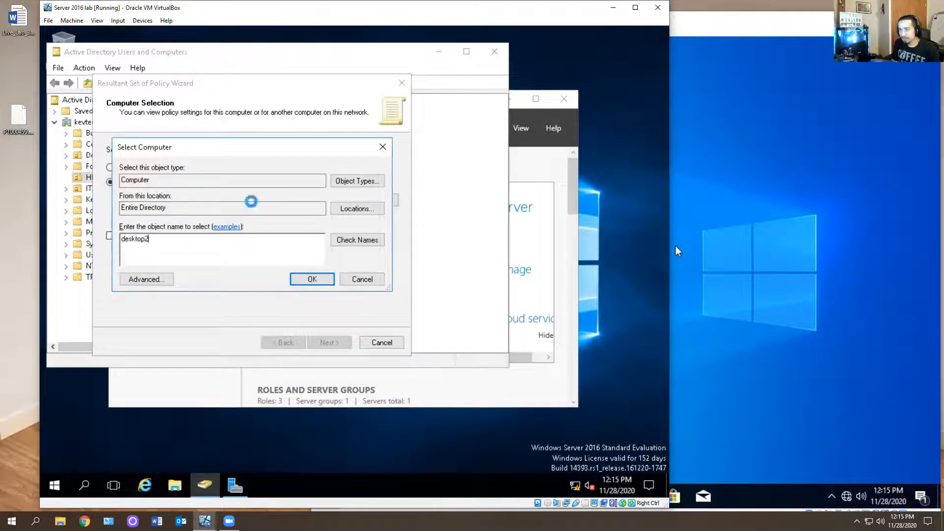
key(Return)
click(328, 343)
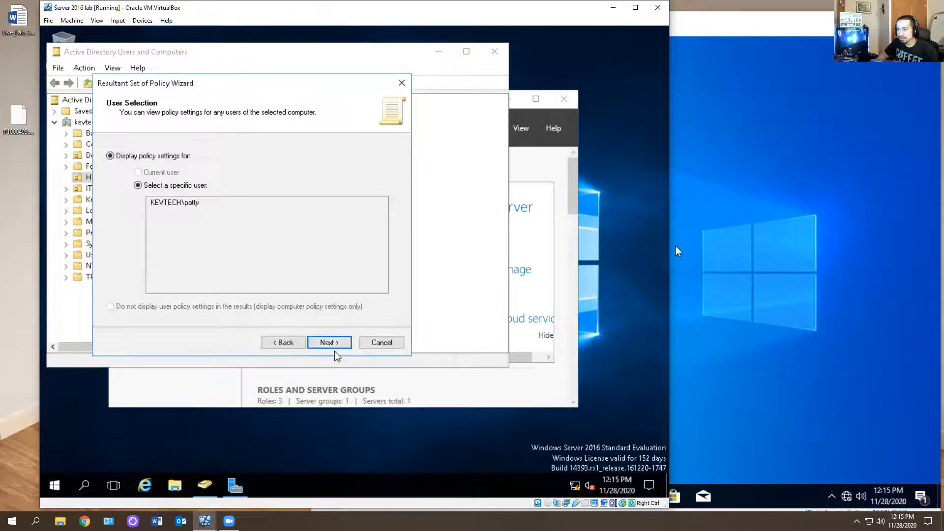
click(329, 346)
click(328, 346)
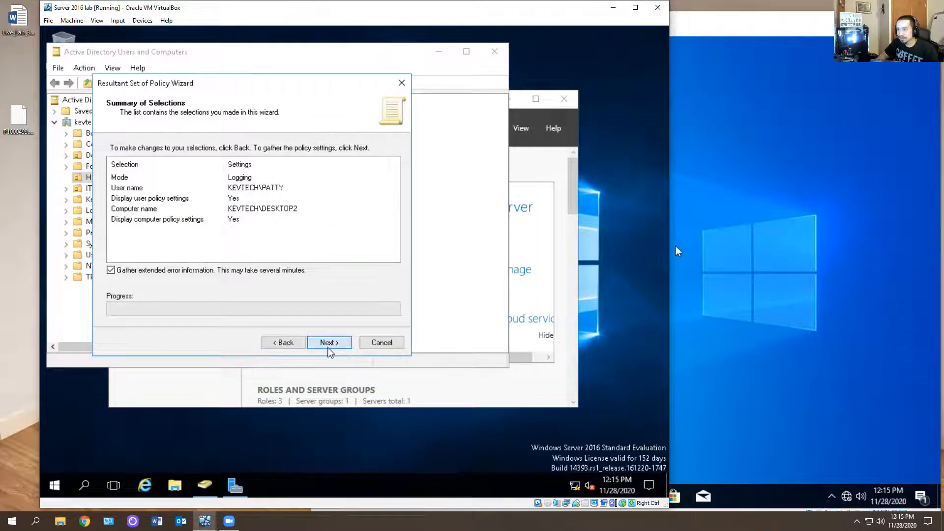
click(324, 344)
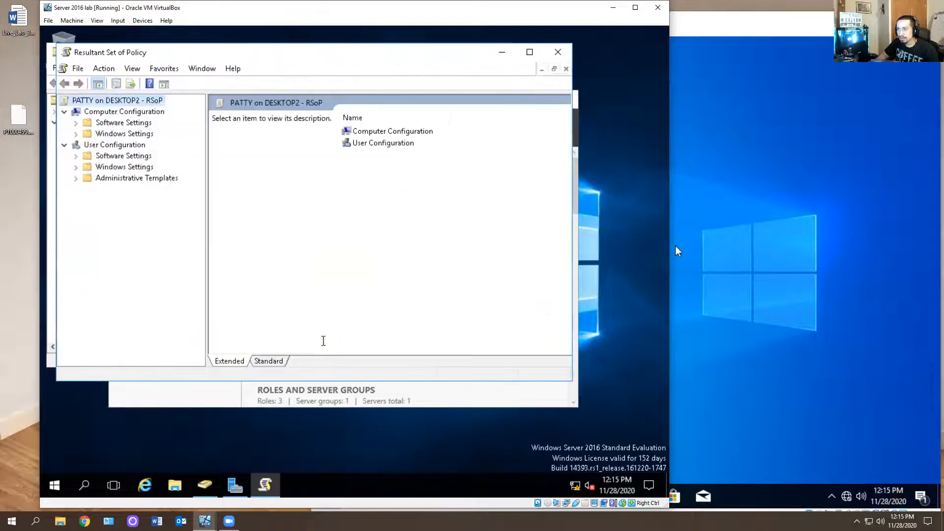
Expand the user configuration's settings and administrative templates down to the Ctrl+Alt+Del Options policies
drag(258, 55, 303, 103)
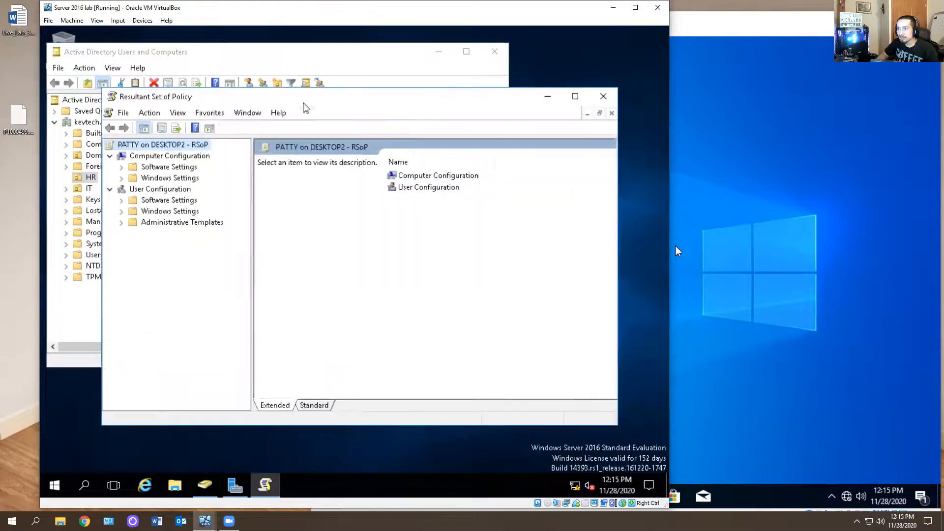
click(121, 211)
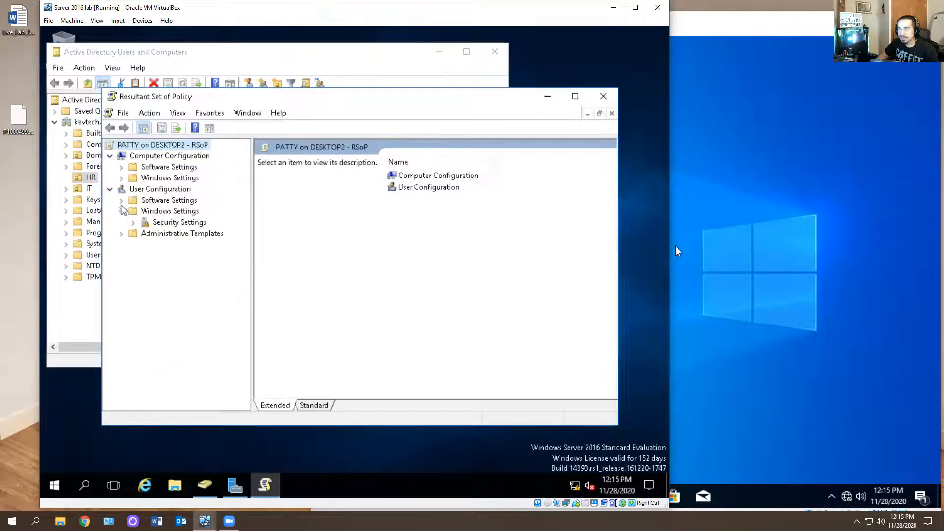
click(121, 233)
click(133, 222)
click(147, 201)
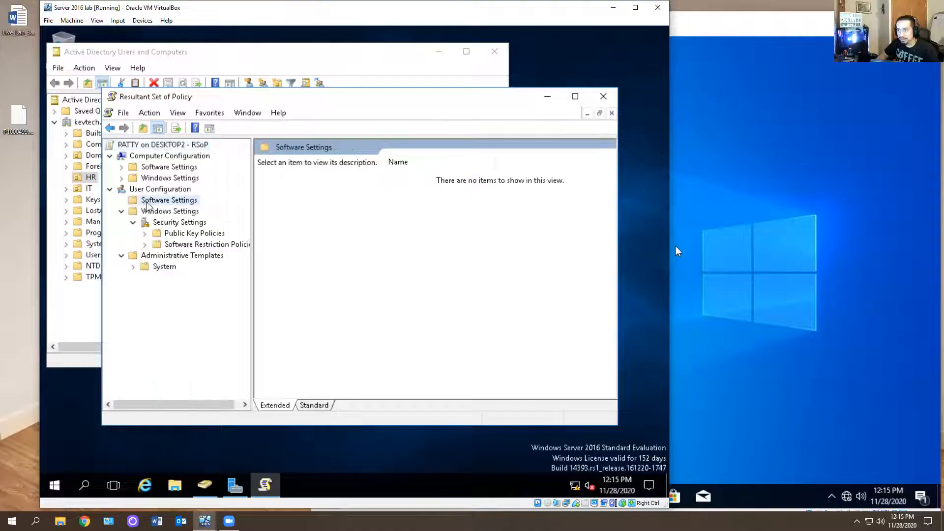
click(164, 266)
click(133, 267)
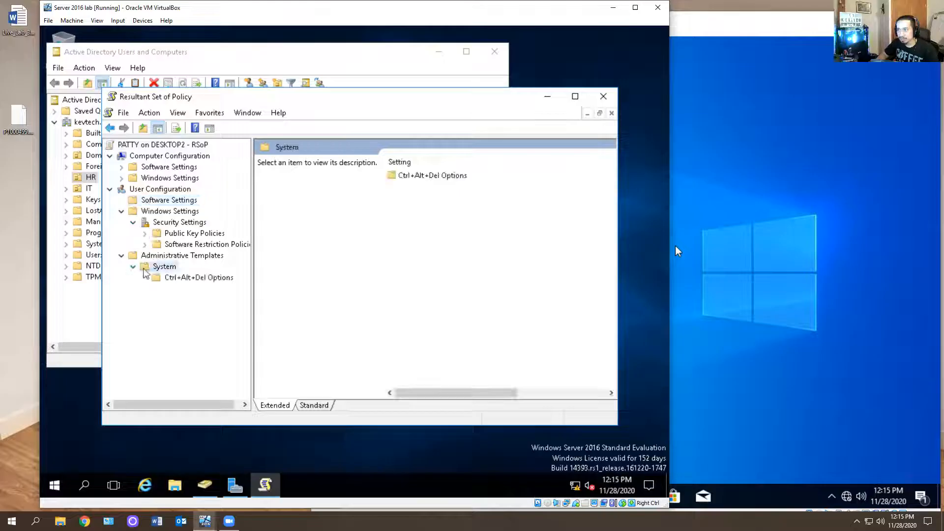
click(174, 279)
Open the Remove Task Manager policy's properties and examine its setting and explanation
click(433, 187)
click(434, 176)
double_click(434, 186)
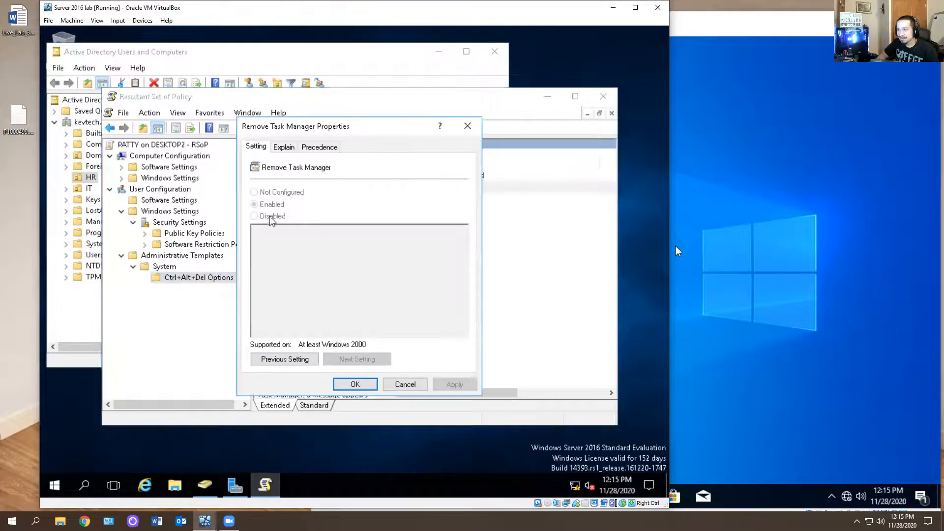
click(283, 148)
click(467, 126)
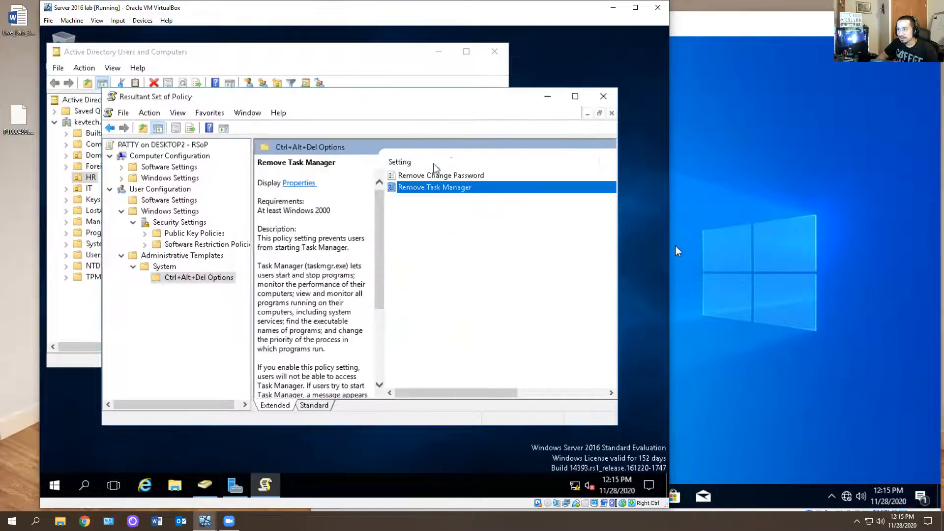
Examine the Remove Change Password policy's properties, then close the Resultant Set of Policy console
click(437, 175)
double_click(436, 175)
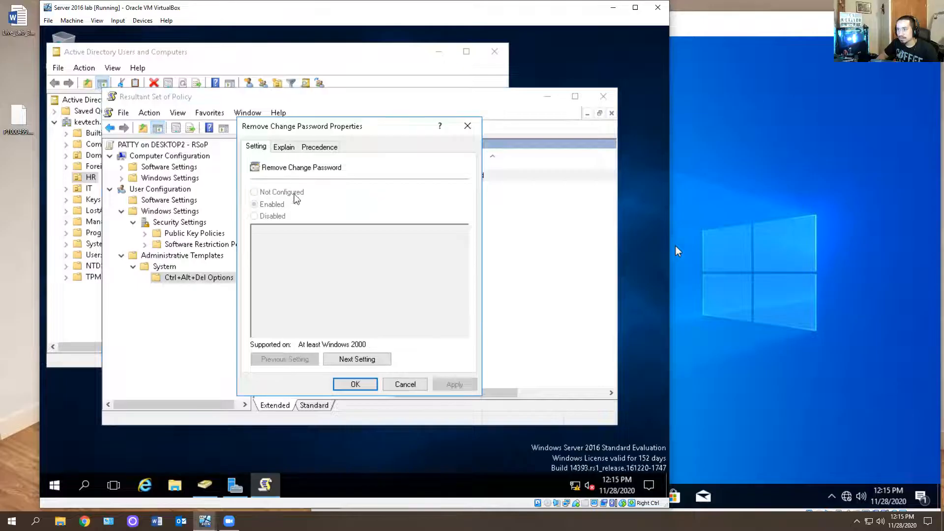
click(468, 127)
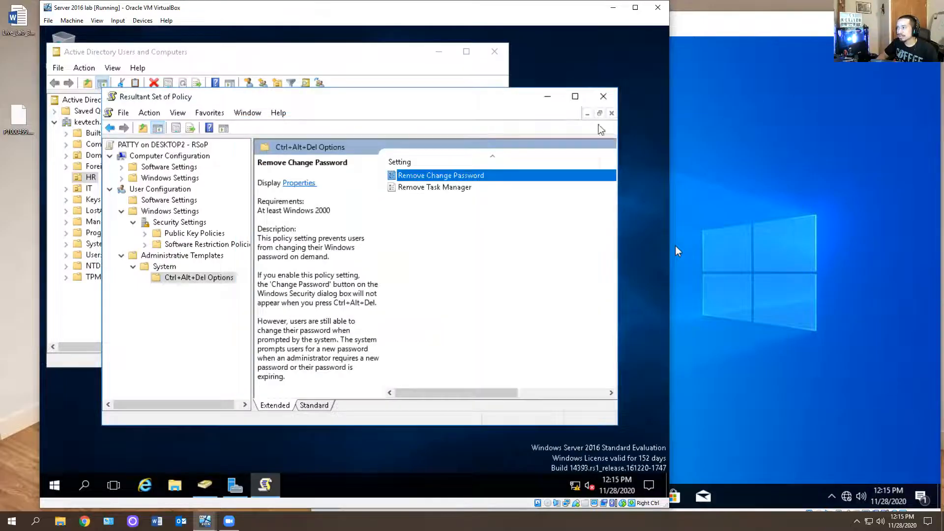
click(603, 98)
Close Active Directory Users and Computers and switch to the Desktop 2 virtual machine
click(344, 293)
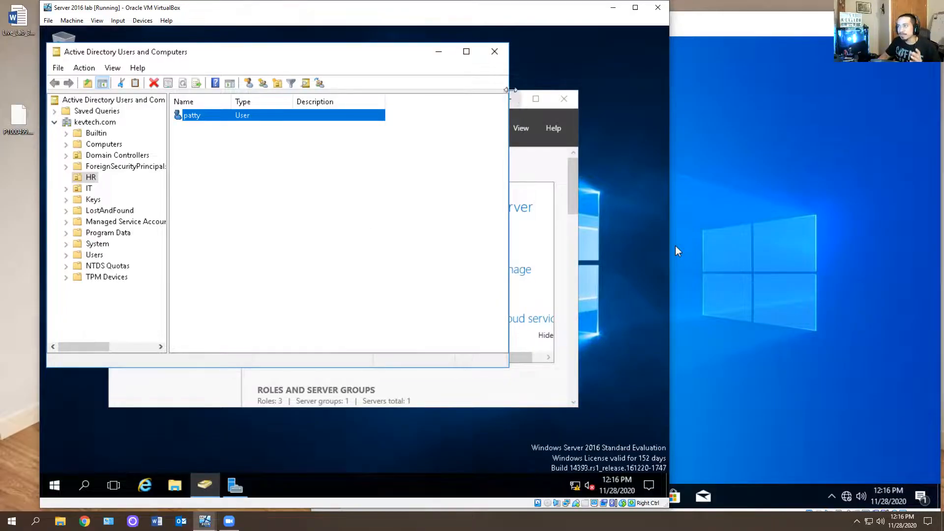
click(494, 52)
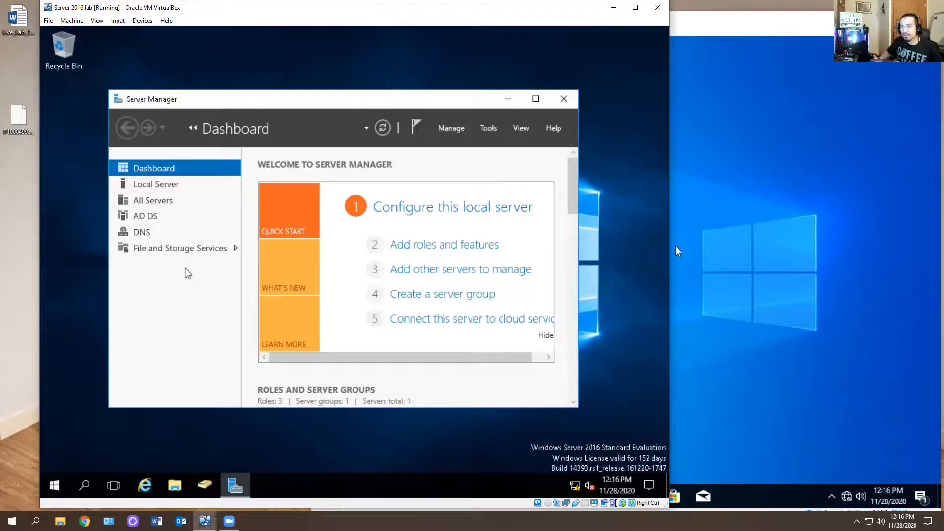
click(728, 217)
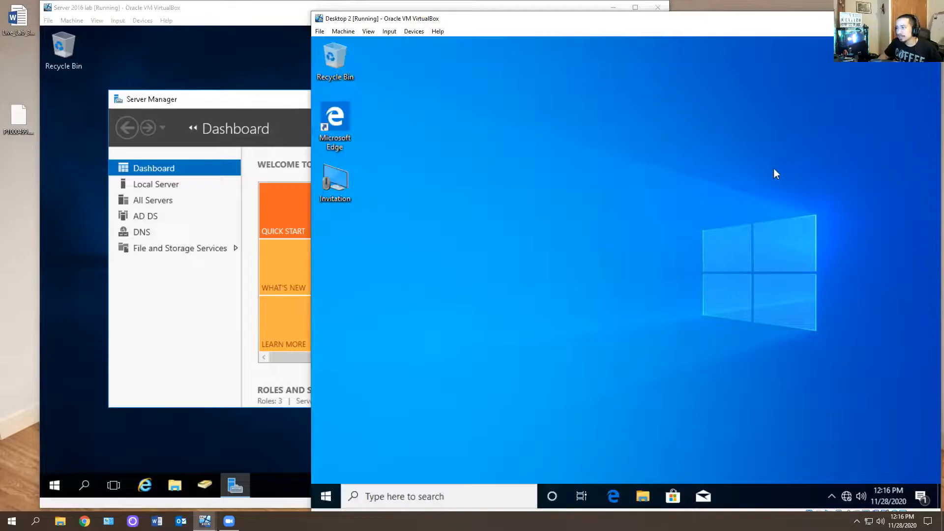